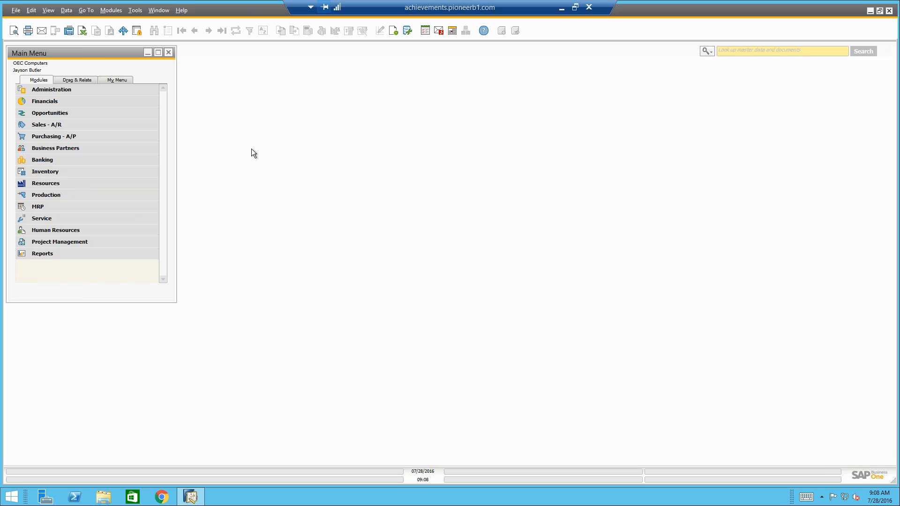
- Check in the company details' basic initialization settings whether project management is enabled
left_click(145, 88)
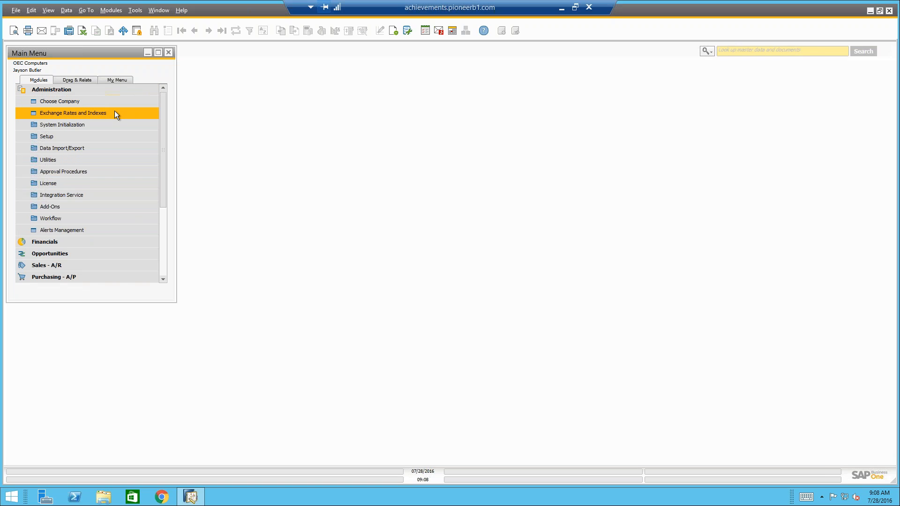
left_click(122, 124)
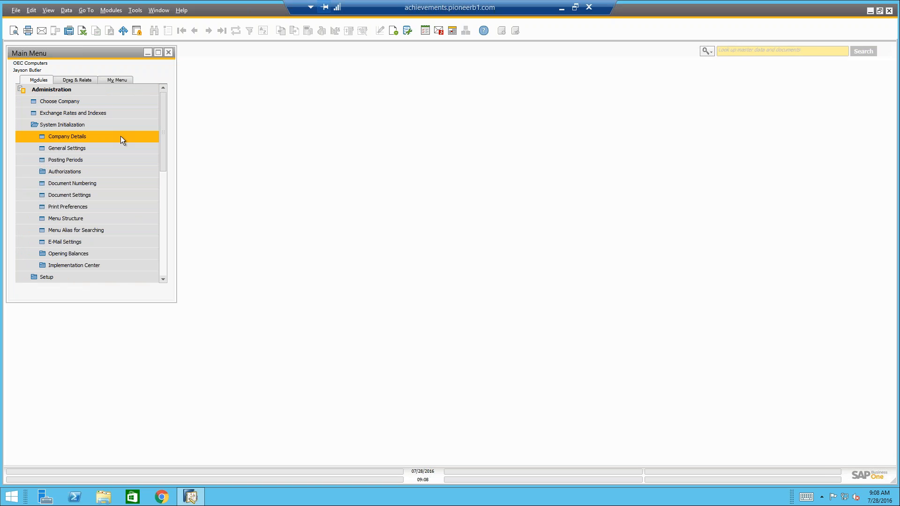
left_click(119, 137)
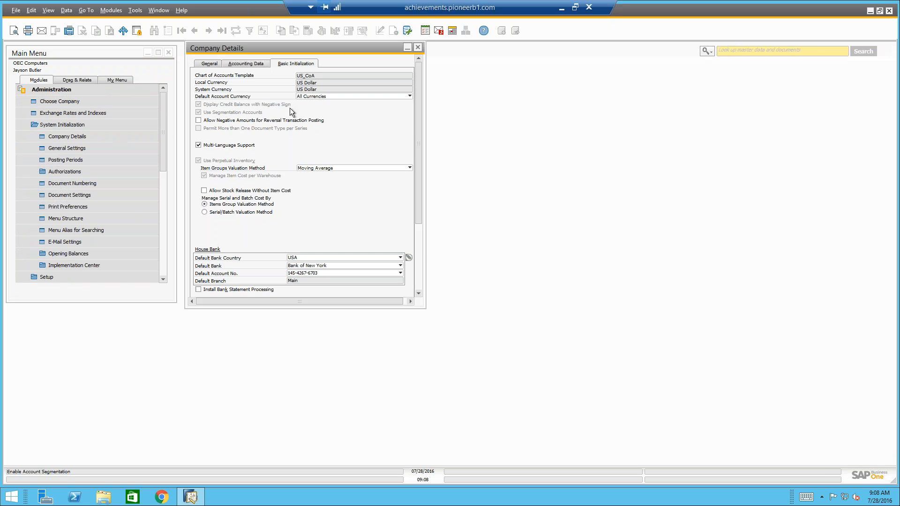
left_click_drag(420, 91, 419, 167)
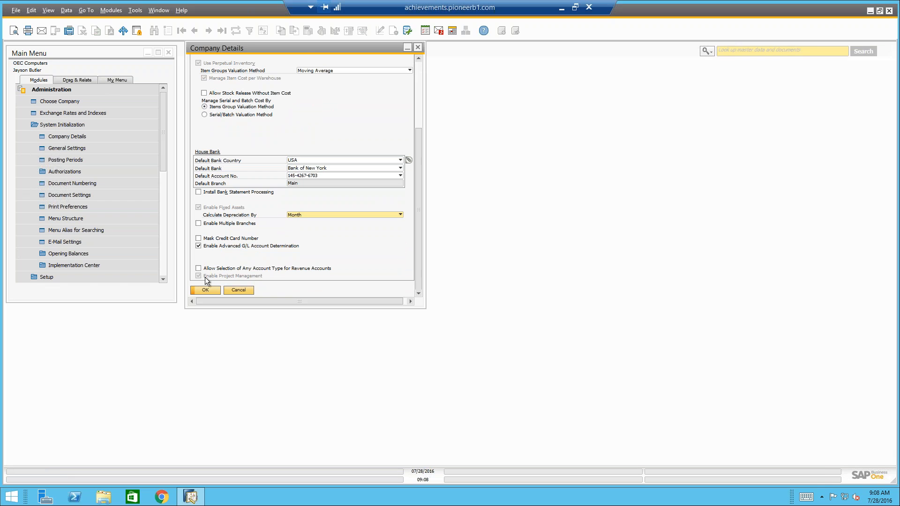
left_click(203, 290)
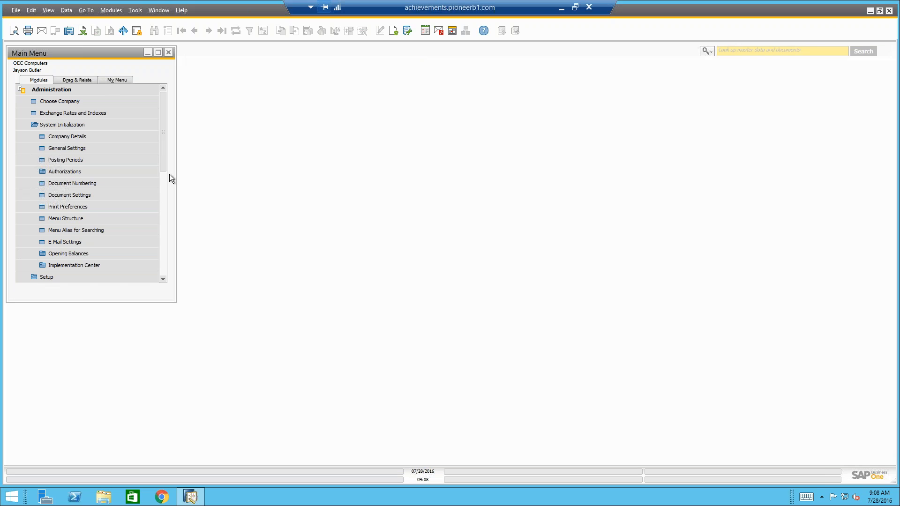
- Review the stages and activity types defined in the administration setup for project management
left_click_drag(162, 127, 177, 111)
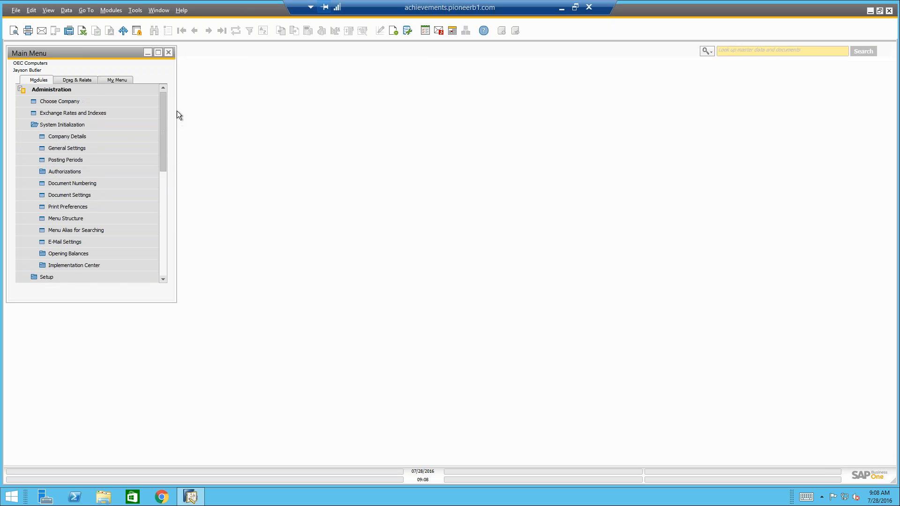
left_click(96, 125)
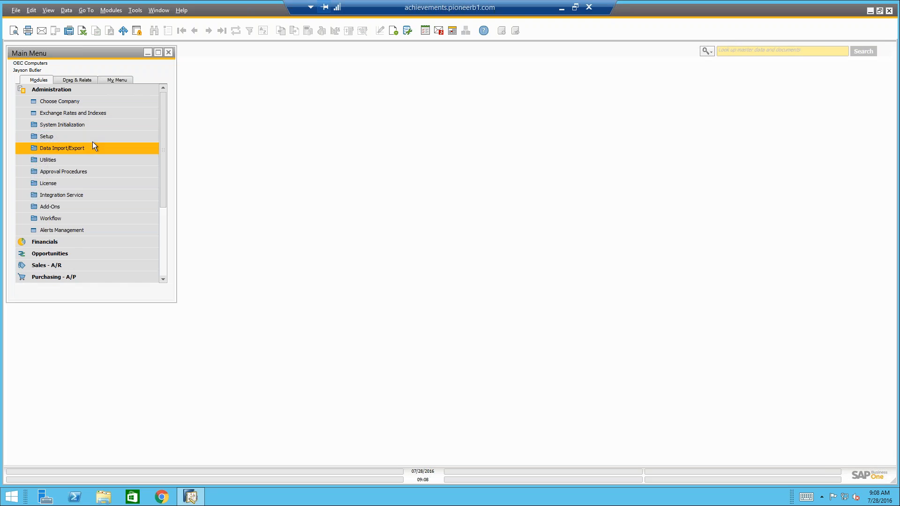
left_click(92, 138)
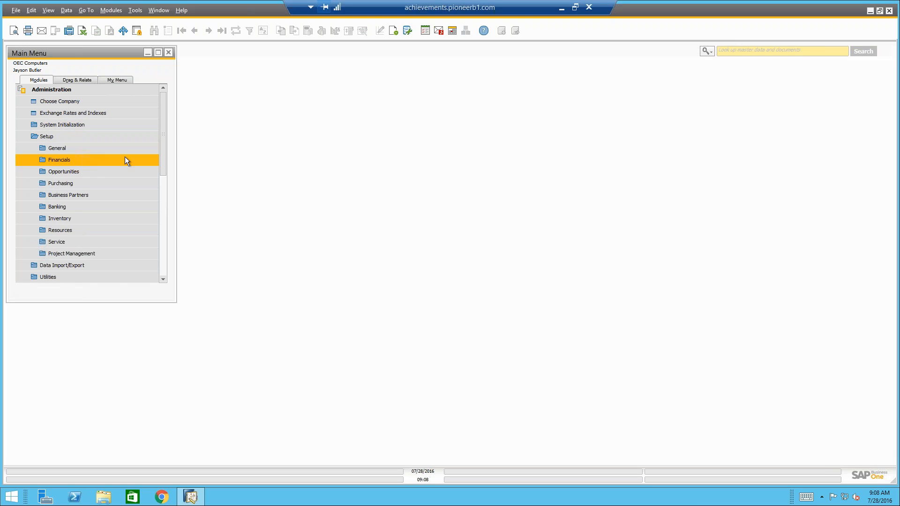
left_click_drag(164, 156, 164, 170)
left_click(81, 229)
left_click_drag(161, 158, 162, 182)
left_click(84, 180)
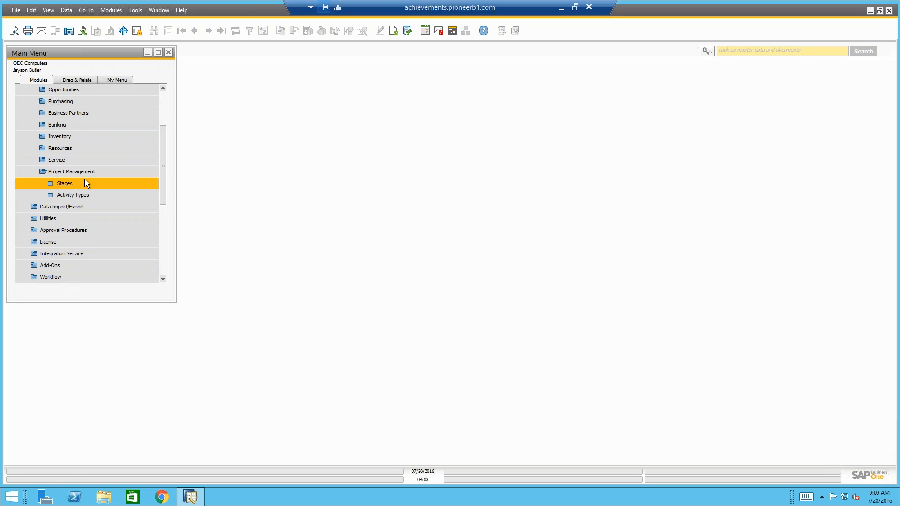
left_click_drag(230, 240, 389, 126)
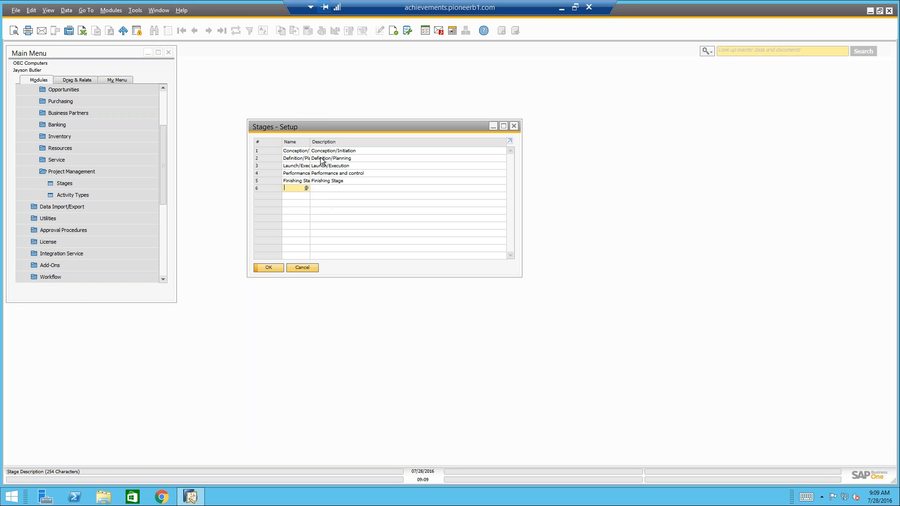
left_click(269, 267)
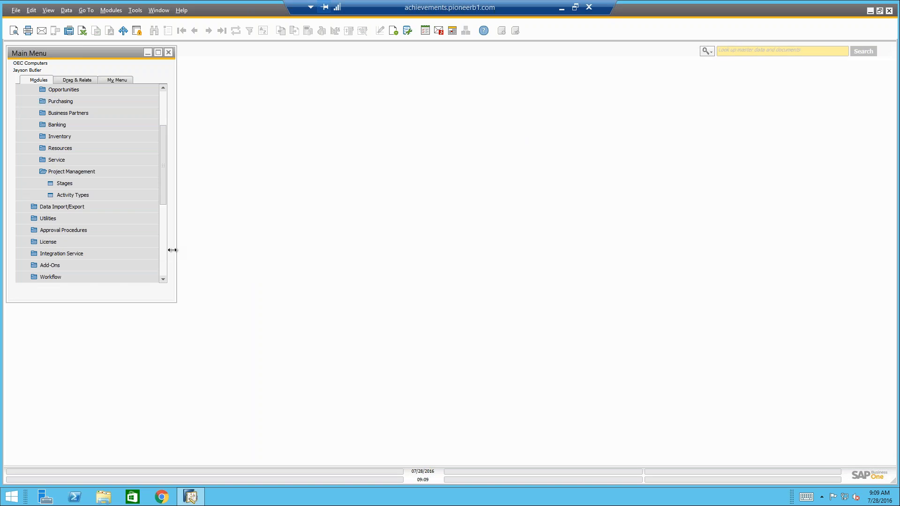
left_click(107, 197)
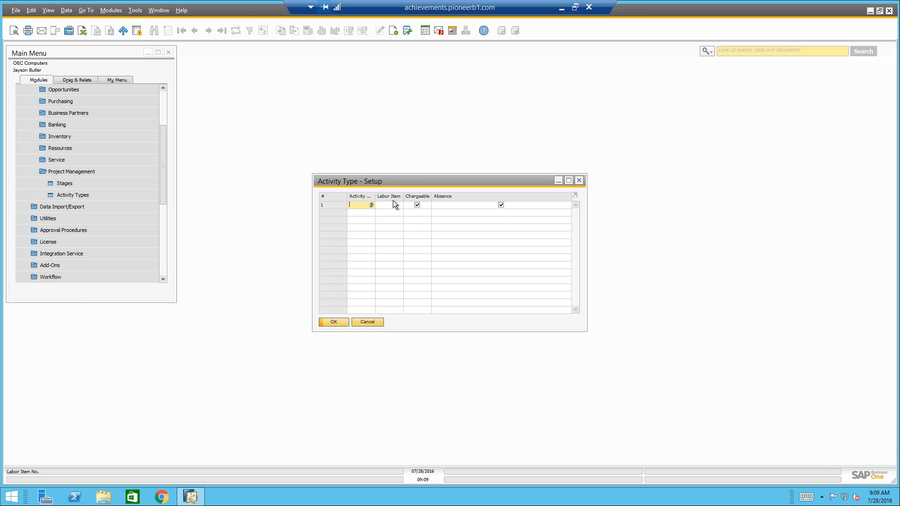
left_click(579, 182)
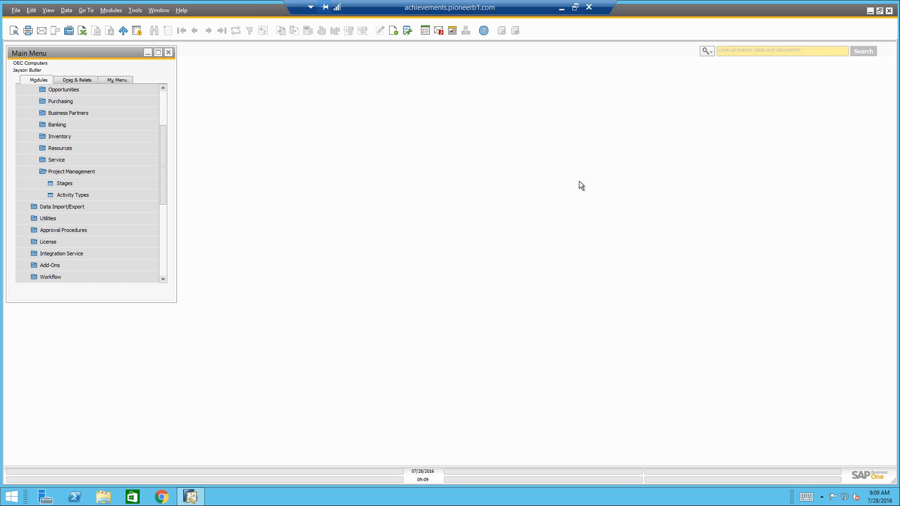
- Open the project management Project form and display the last project record, Parameter Tech Implementation
left_click_drag(160, 152, 169, 230)
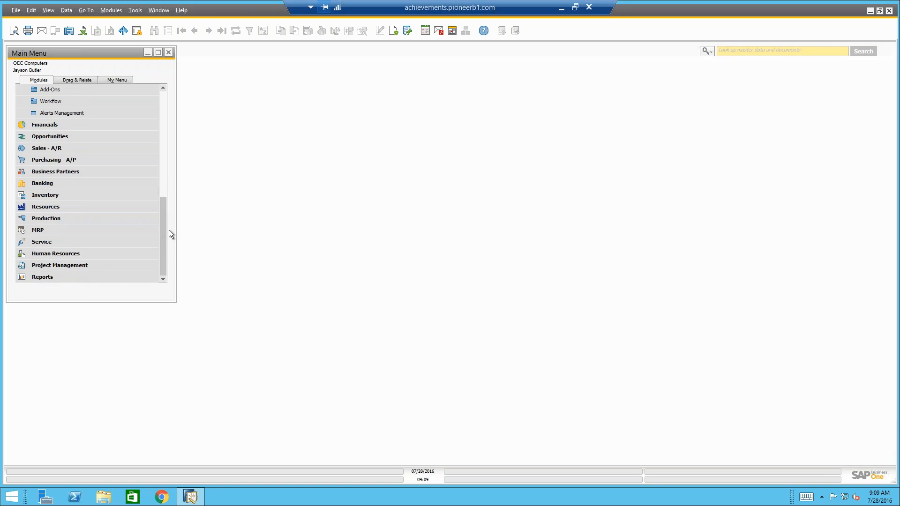
left_click(91, 266)
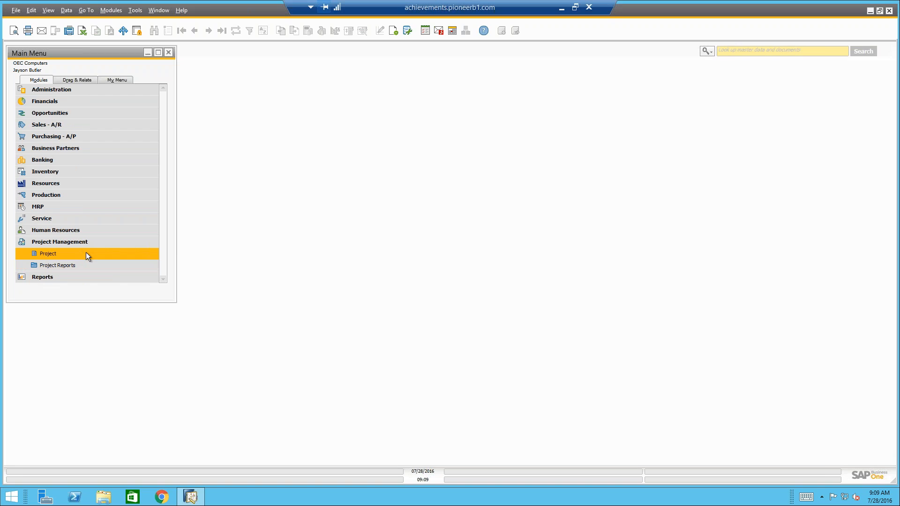
left_click(86, 253)
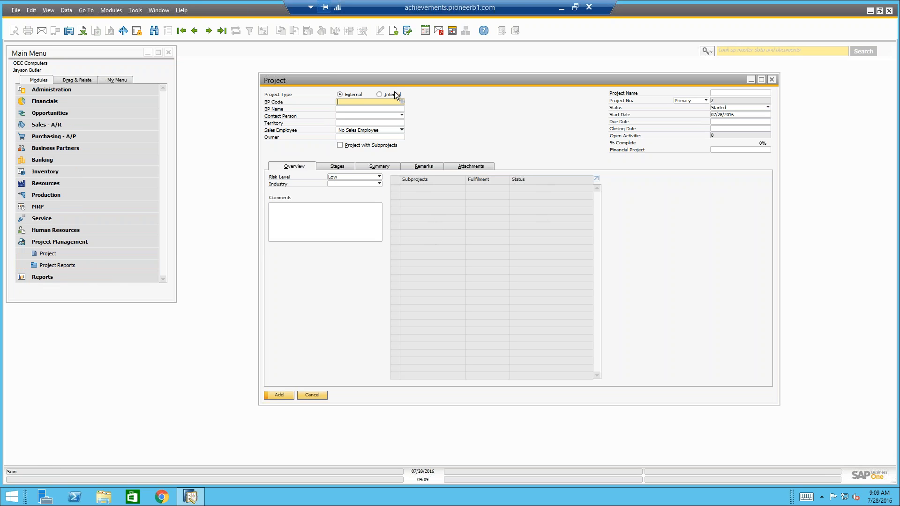
left_click(222, 30)
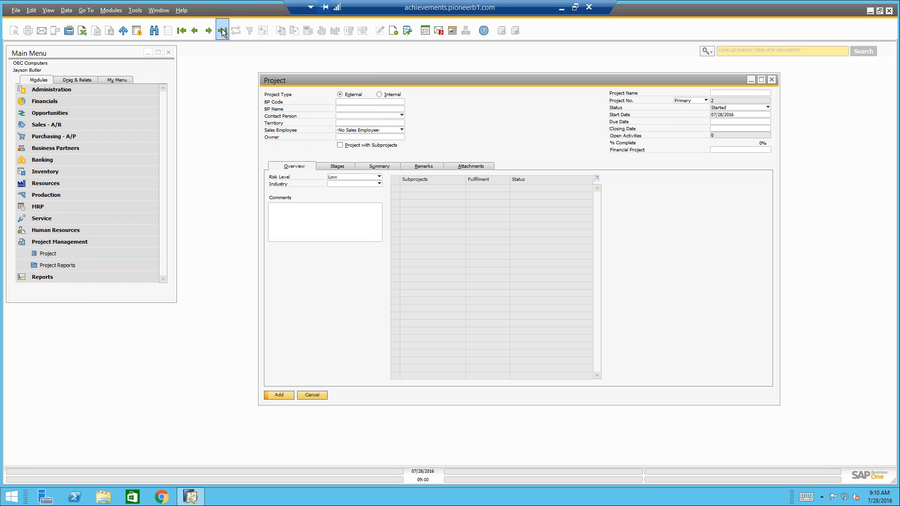
left_click_drag(366, 80, 350, 77)
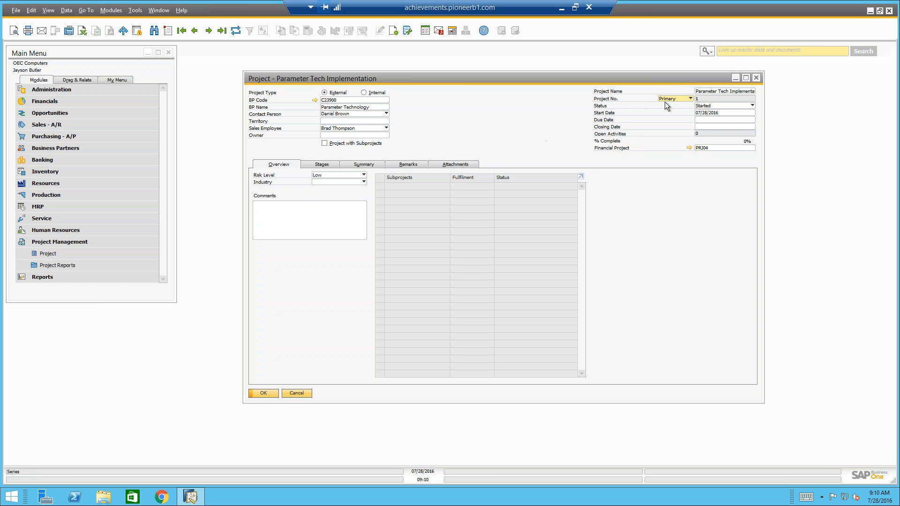
- Examine the project's available status options and the list of financial projects without changing either
left_click(715, 106)
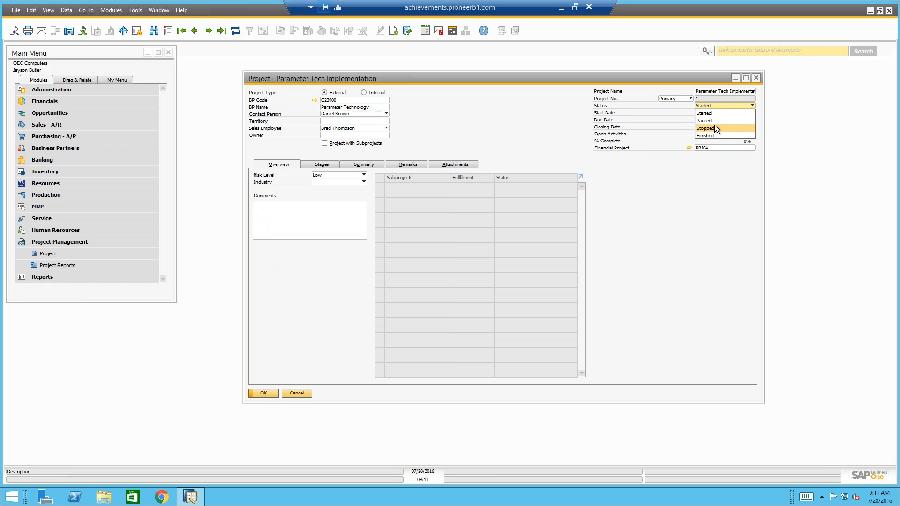
left_click(616, 107)
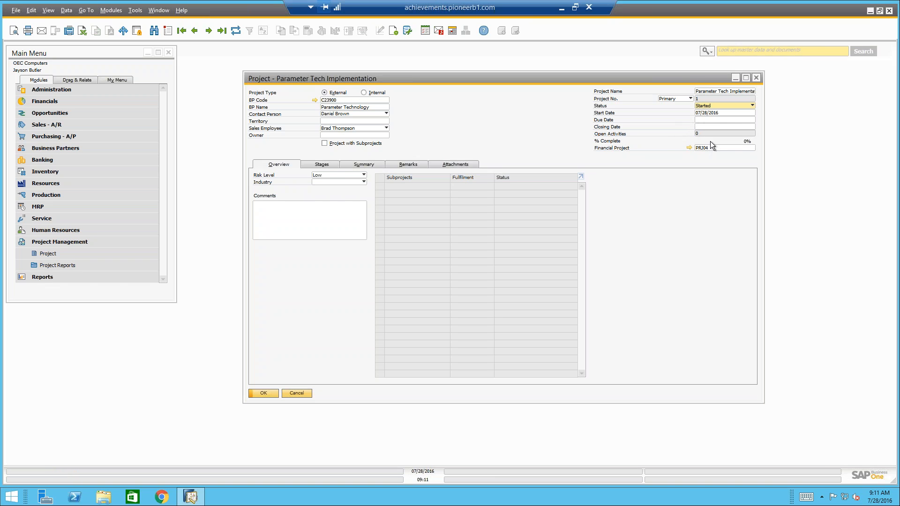
left_click(327, 164)
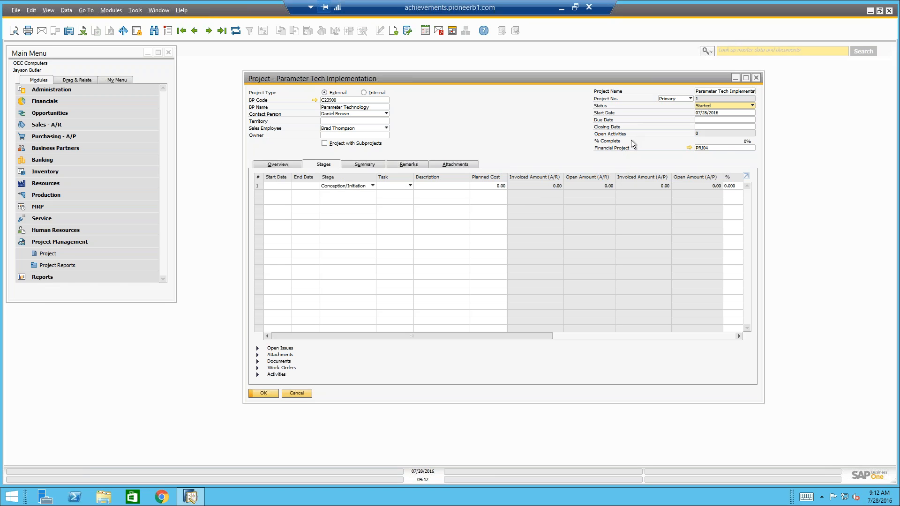
left_click(721, 147)
left_click(752, 147)
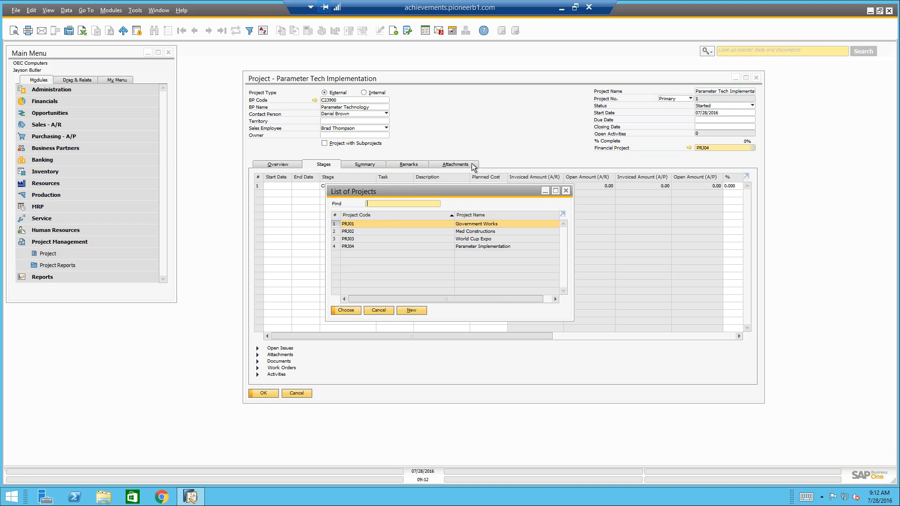
left_click(375, 311)
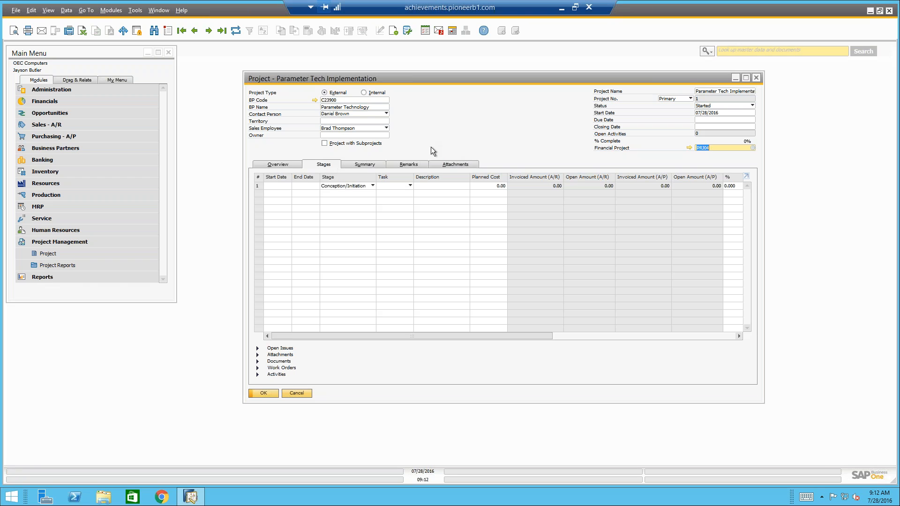
- Review the risk level and industry options and the comments field in the project's overview
left_click(287, 163)
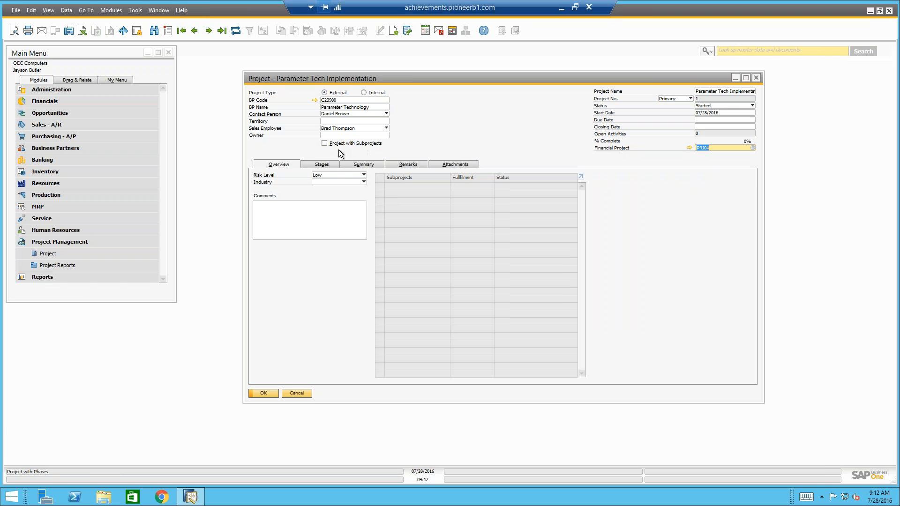
left_click(333, 176)
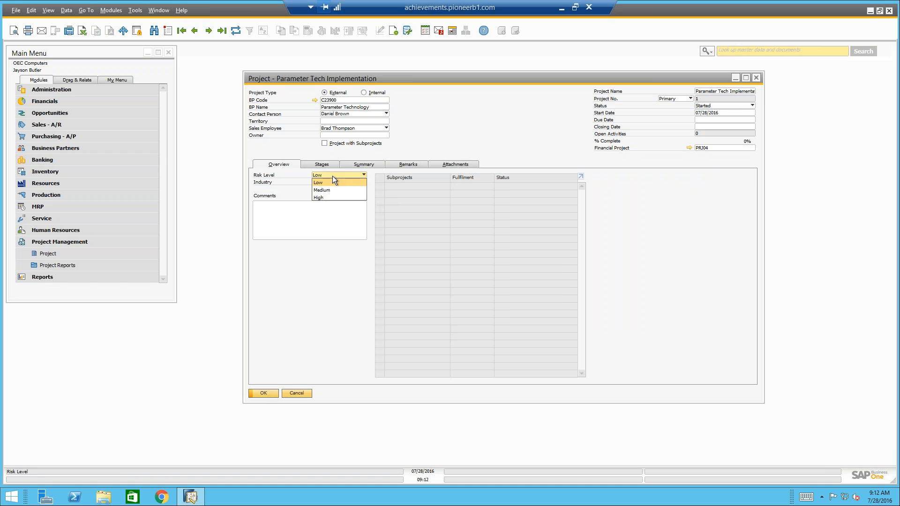
left_click(332, 176)
left_click(333, 183)
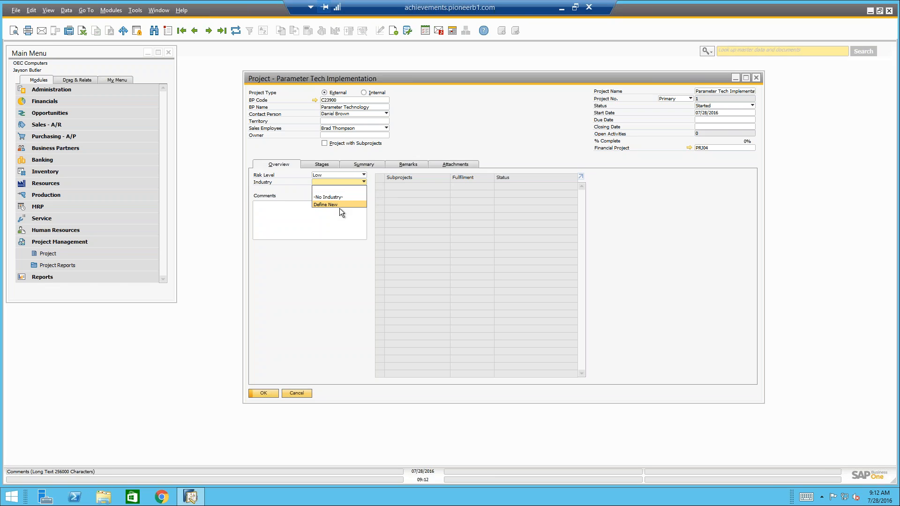
left_click(327, 223)
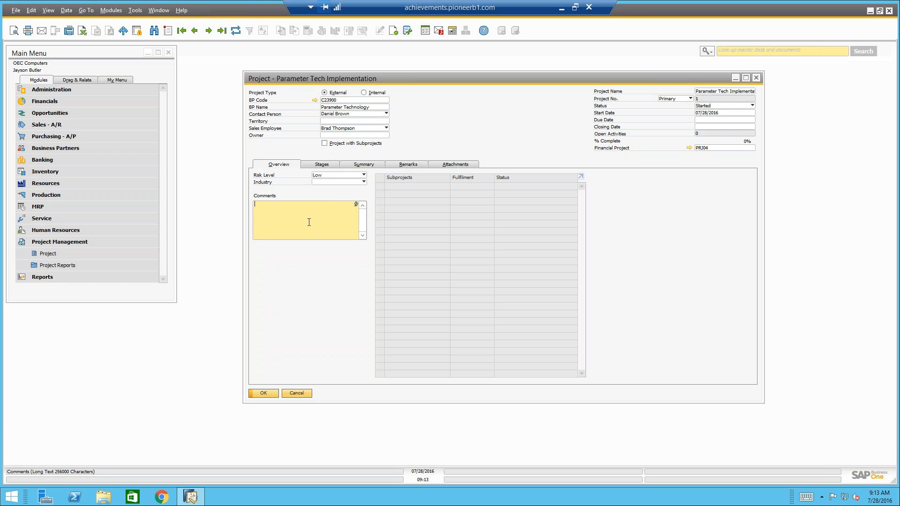
- Add two Conception/Initiation lines to the project's stages, described as "Kickoff Meeting" and "SAP Installation"
left_click(321, 168)
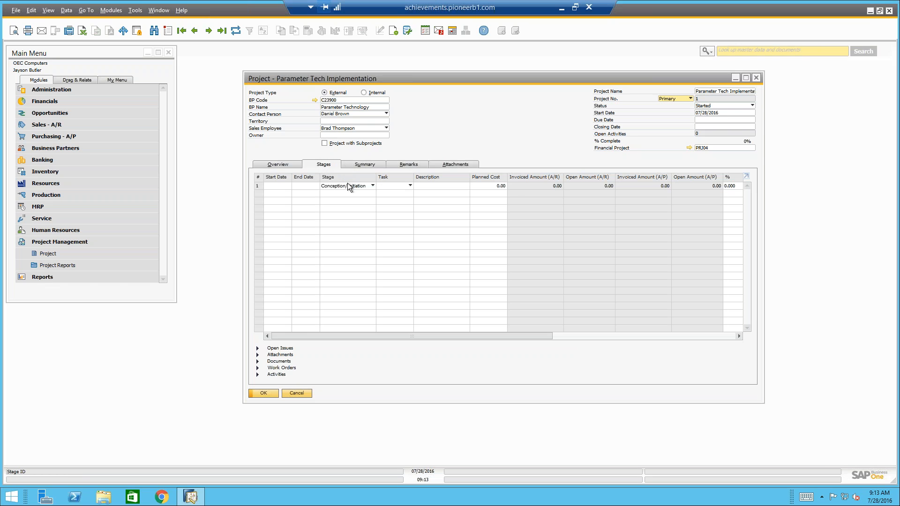
left_click(367, 187)
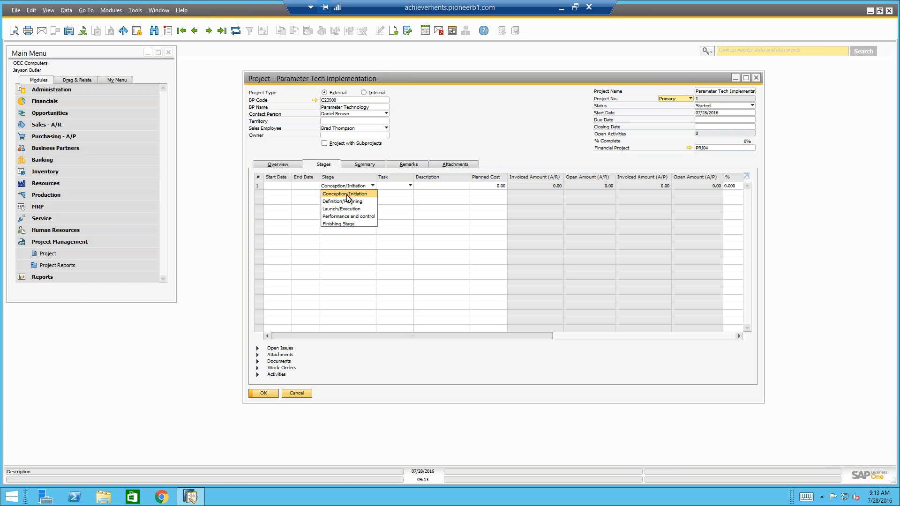
left_click(440, 183)
left_click(441, 185)
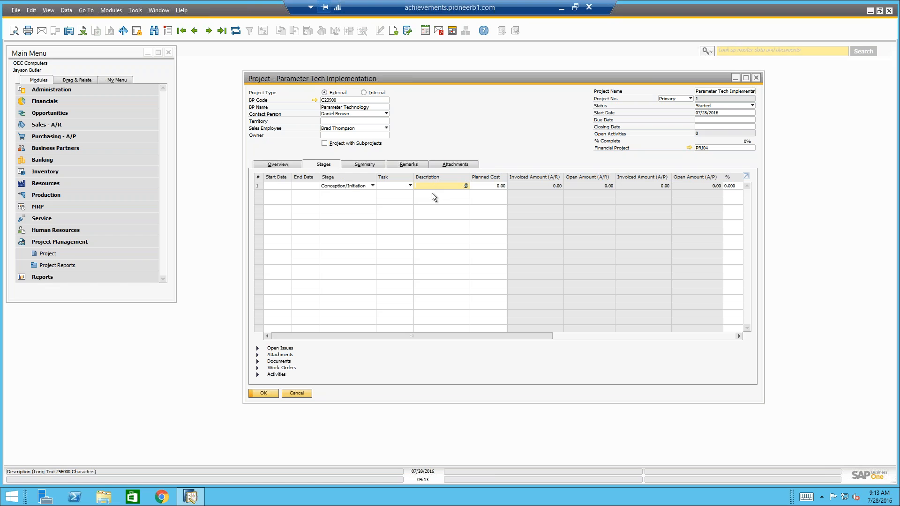
type("Kick ")
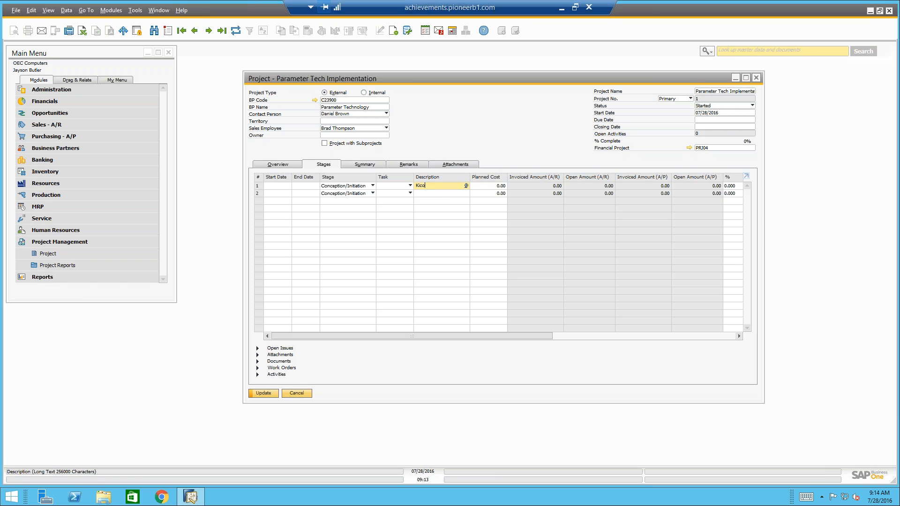
type("koff Meeting")
key("Tab")
left_click(441, 194)
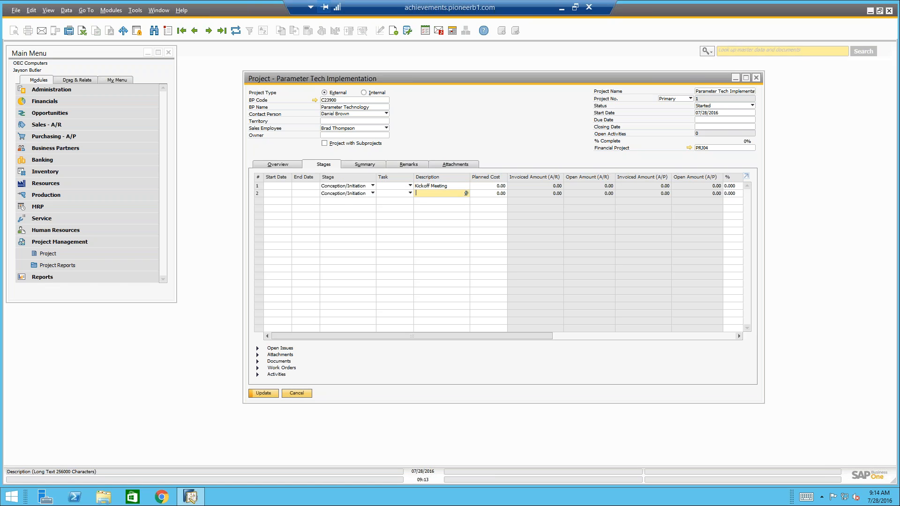
type("SAP Installation")
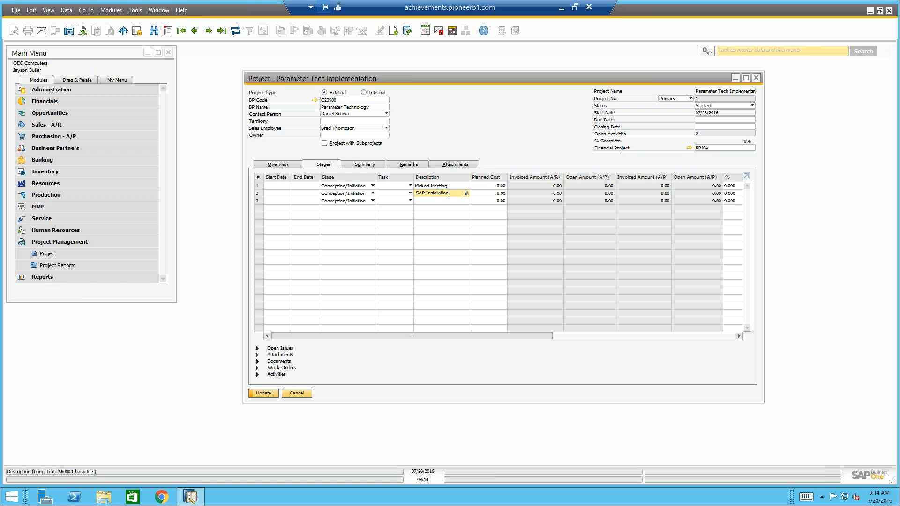
- Set the start and end dates of the Kickoff Meeting stage line to 07/28/2016
left_click(287, 184)
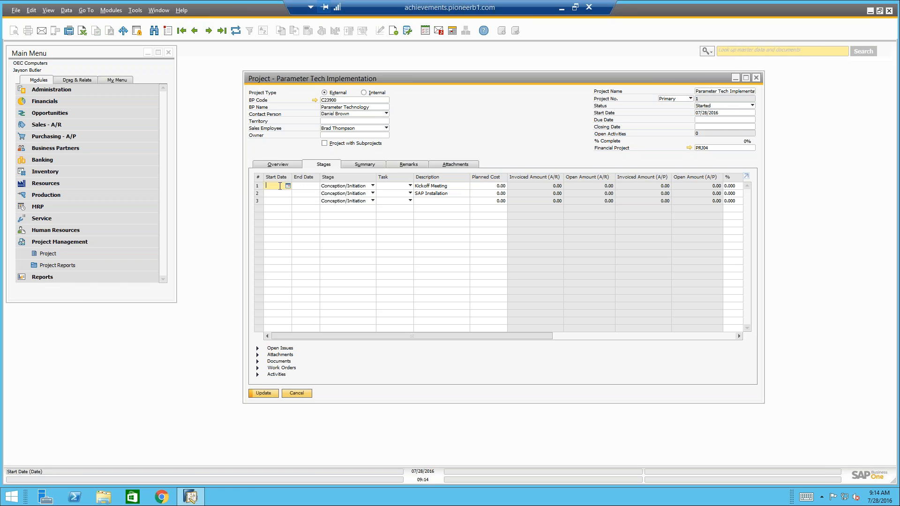
type("07/28/2016")
key("Tab")
key("Tab")
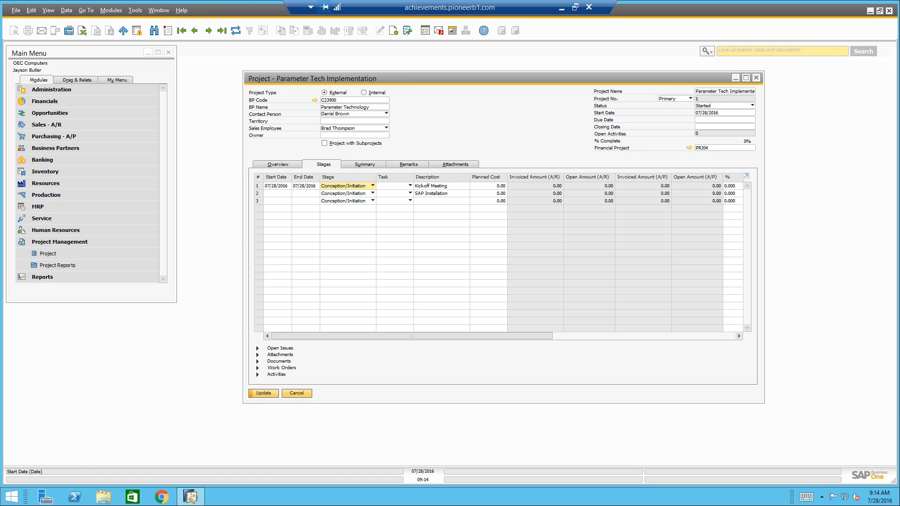
- Set the SAP Installation stage line's start date to 07/29/2016 and its end date to 07/31/2016
left_click(278, 193)
type("29")
key("Tab")
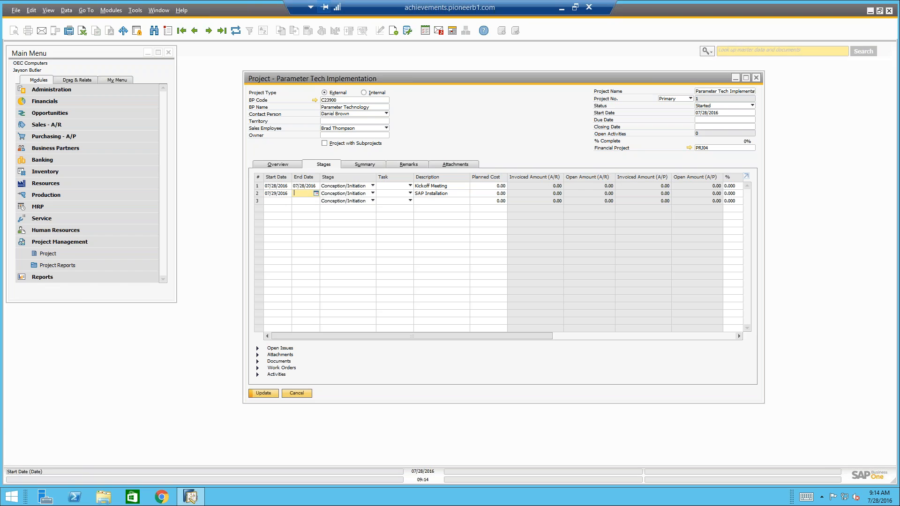
type("31")
key("Tab")
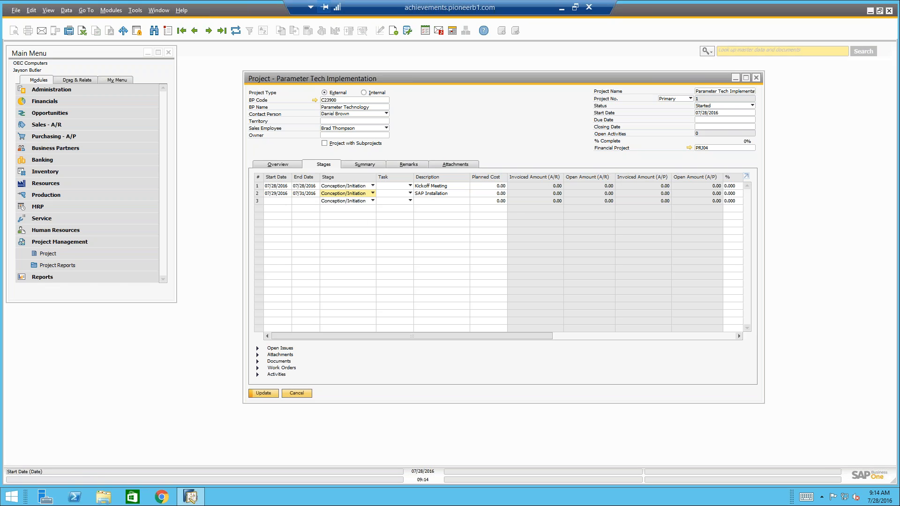
- Open the task setup for the project stages and close it without defining a task
left_click(398, 200)
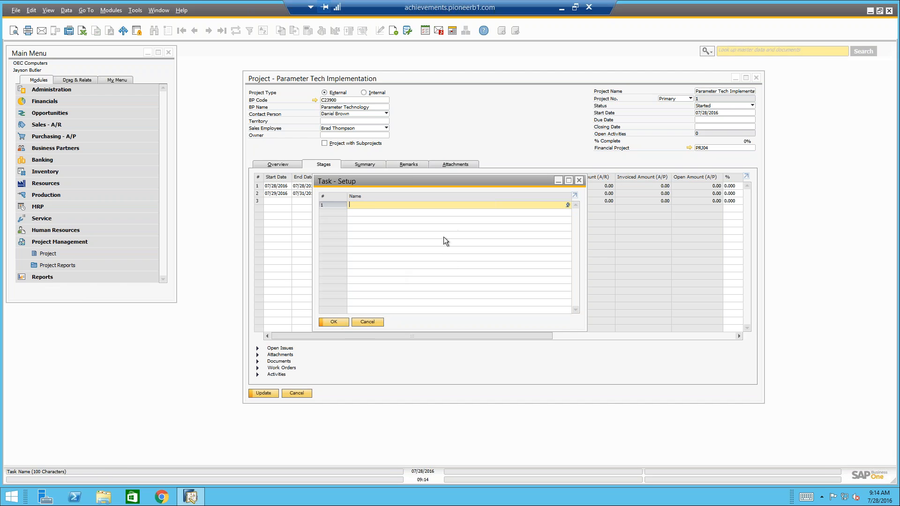
left_click(370, 322)
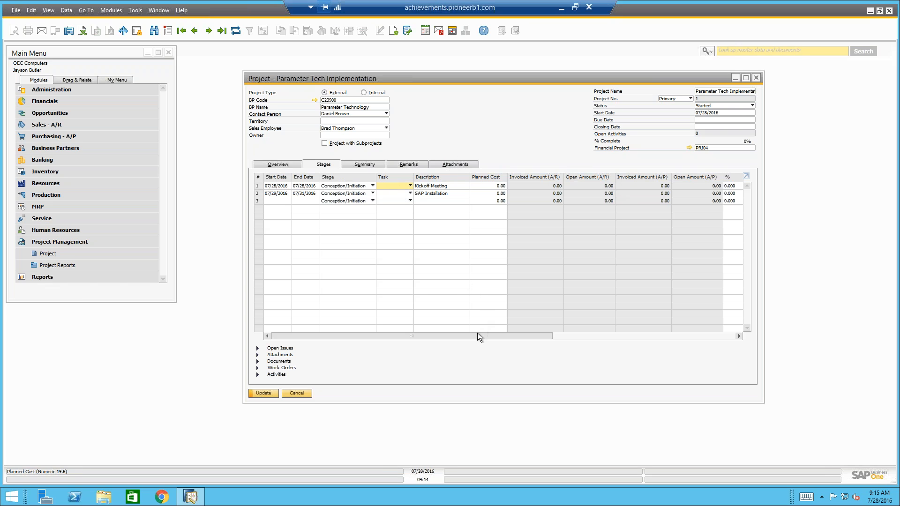
- Set the Kickoff Meeting and SAP Installation percentages to 5 each, mark the Kickoff Meeting finished, and save the project
left_click_drag(474, 334, 515, 305)
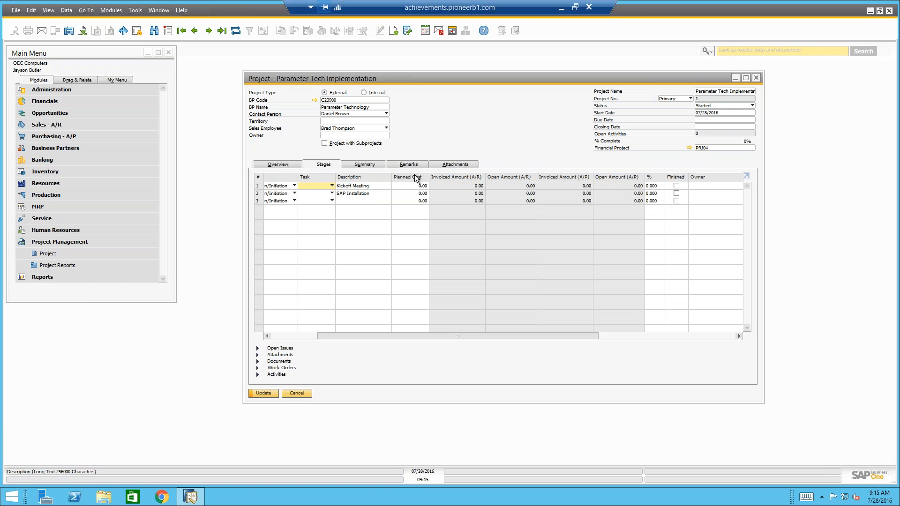
left_click(653, 186)
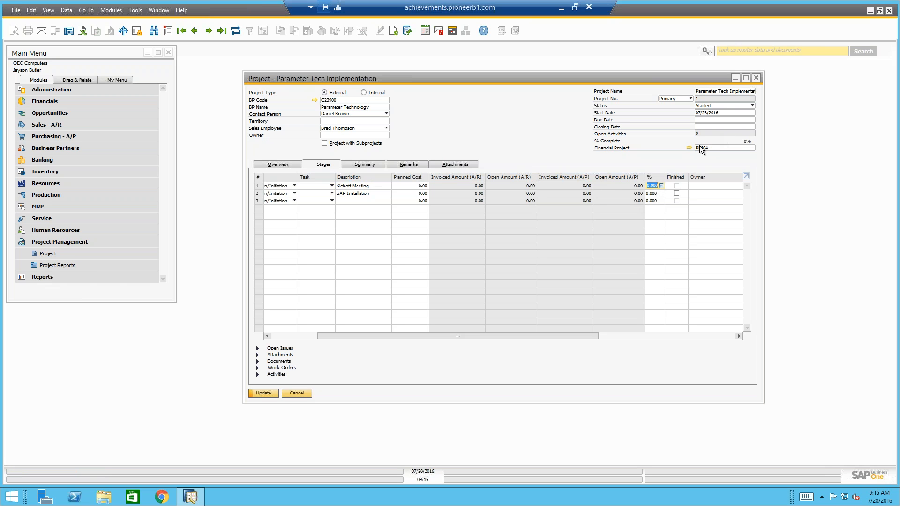
type("5")
key("Tab")
left_click(654, 194)
type("5")
key("Tab")
left_click(263, 393)
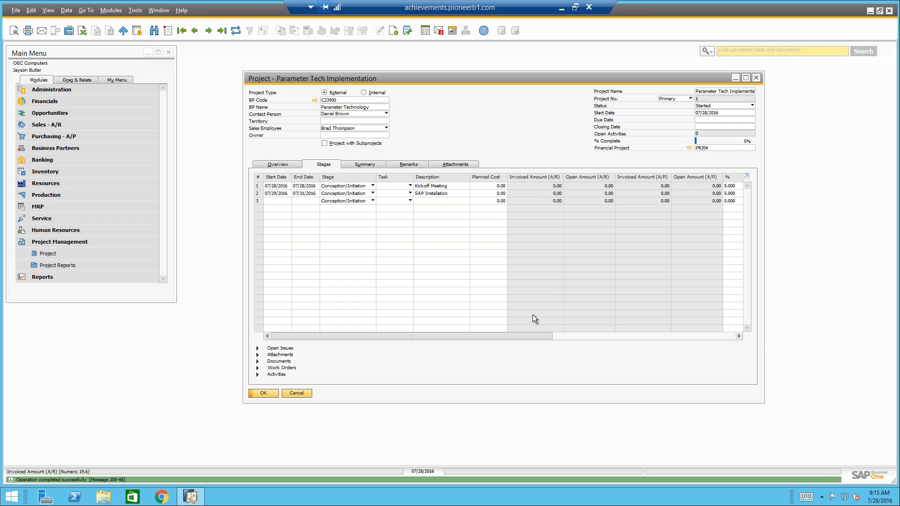
- Examine the Finished, Owner and Stage Dependence columns of the project's stage lines
left_click_drag(531, 333, 606, 322)
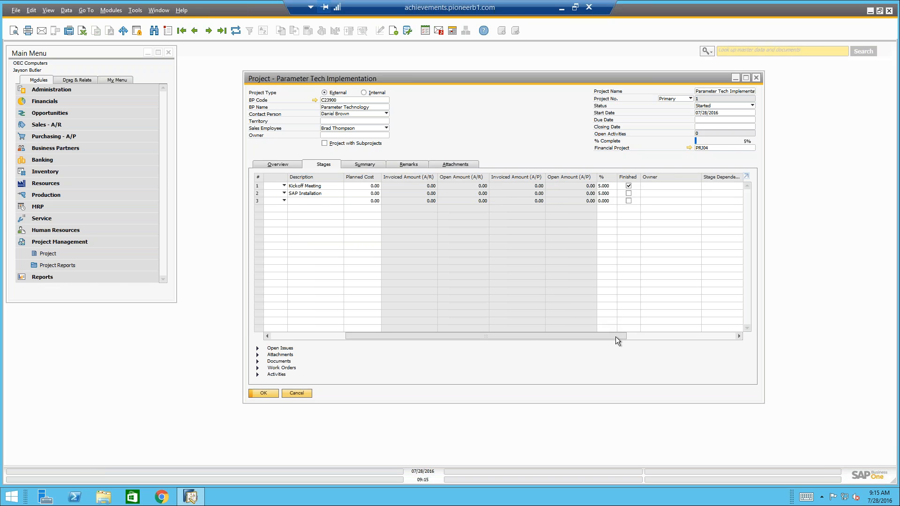
left_click_drag(615, 336, 694, 328)
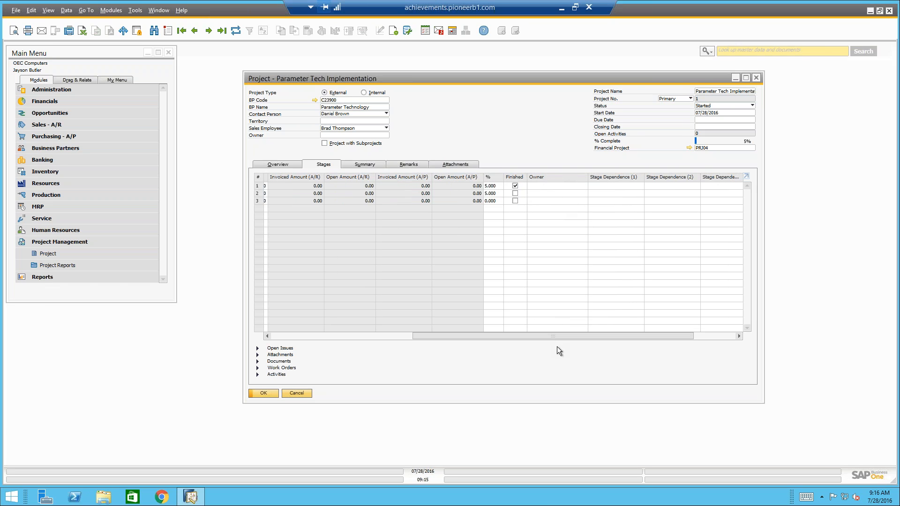
left_click_drag(556, 339, 424, 325)
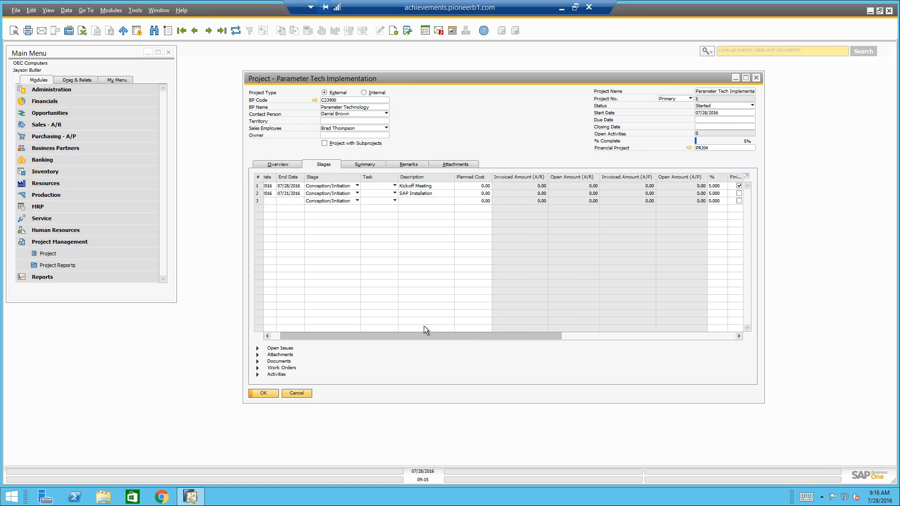
left_click_drag(424, 325, 526, 306)
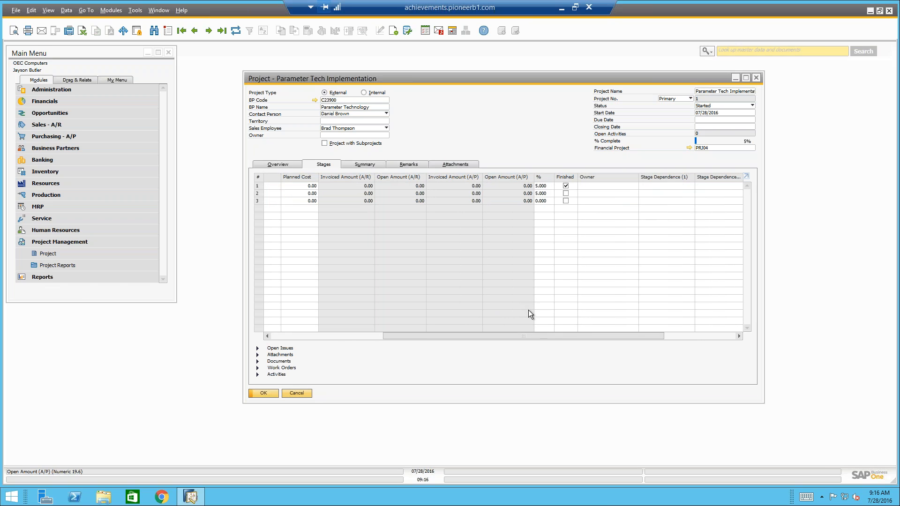
left_click_drag(558, 336, 625, 332)
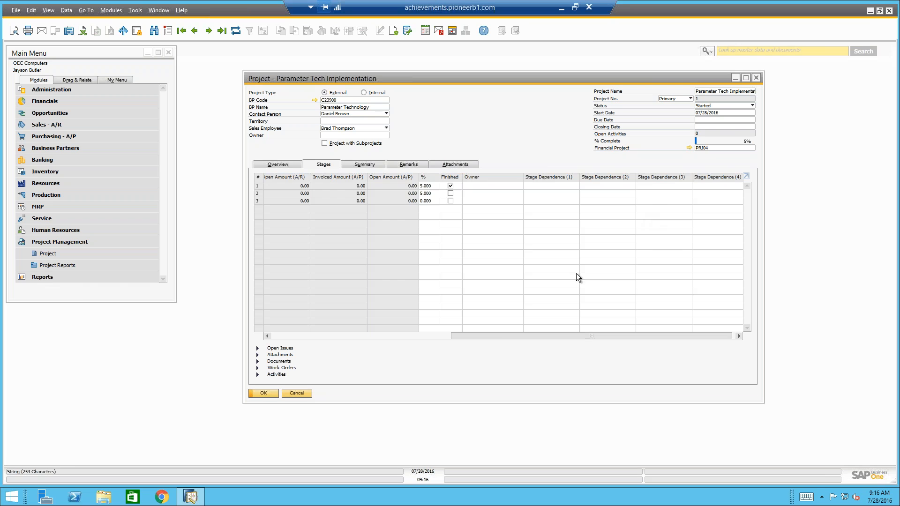
- Add a third stage line described as "Install AddOns" and assign it to the Definition/Planning stage
left_click_drag(607, 336, 424, 334)
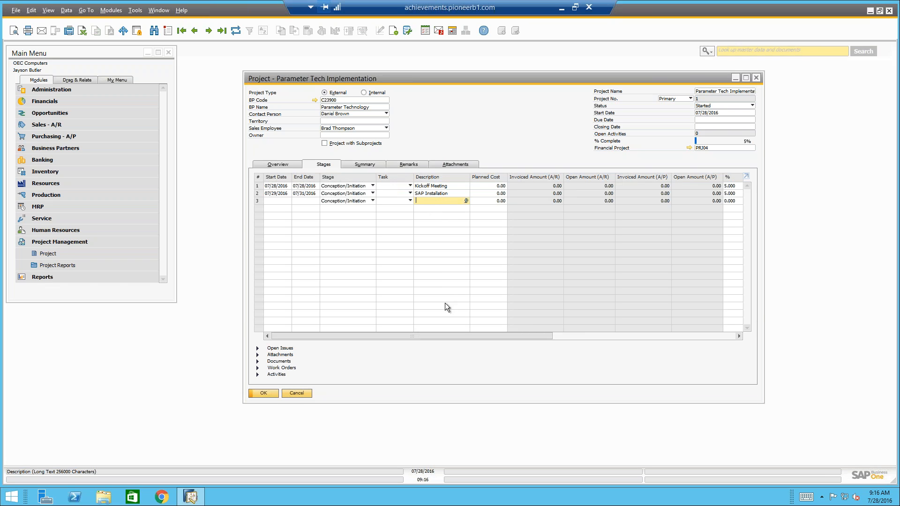
type("H")
key("BackSpace")
type("Install AddOns")
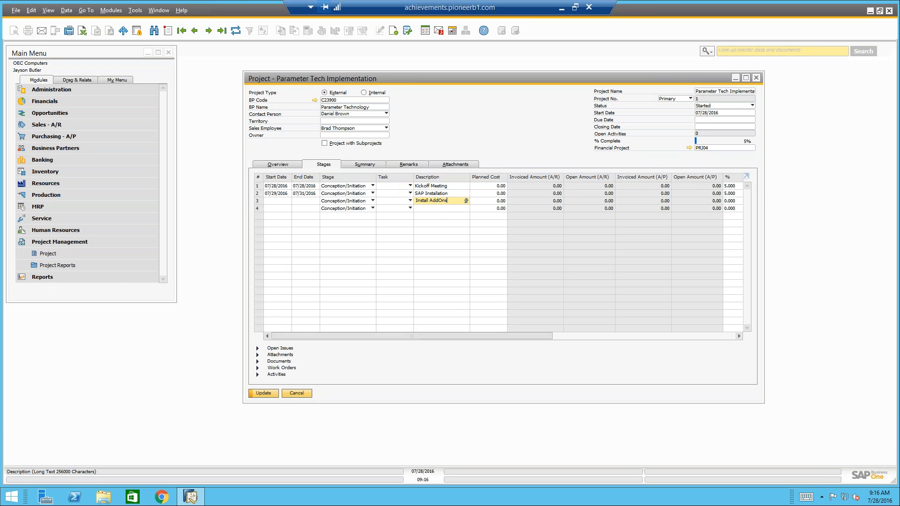
left_click(332, 201)
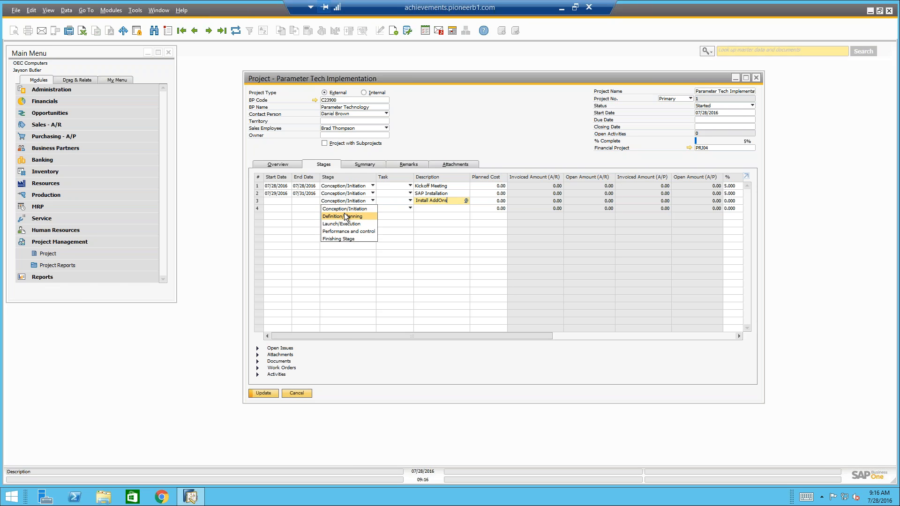
left_click(346, 217)
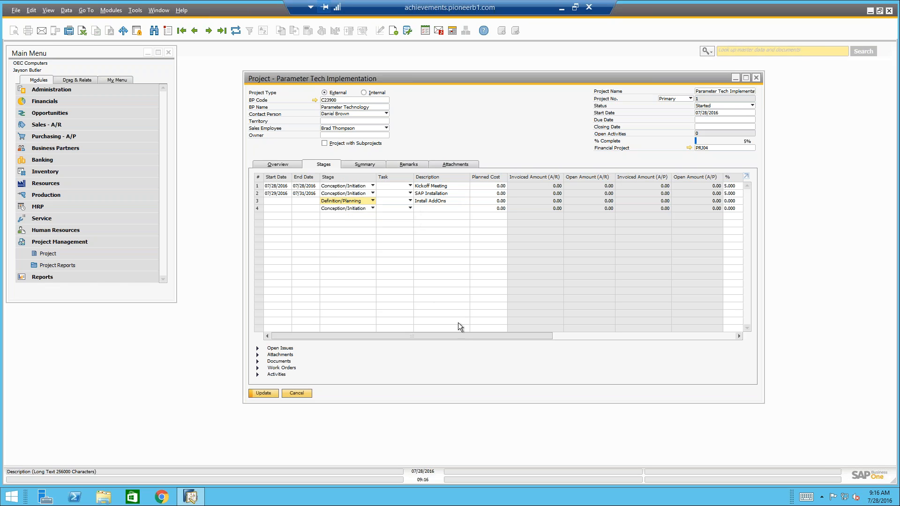
- Make the Install AddOns line dependent on the SAP Installation stage through Stage Dependence (1)
left_click_drag(454, 335, 518, 336)
left_click(330, 200)
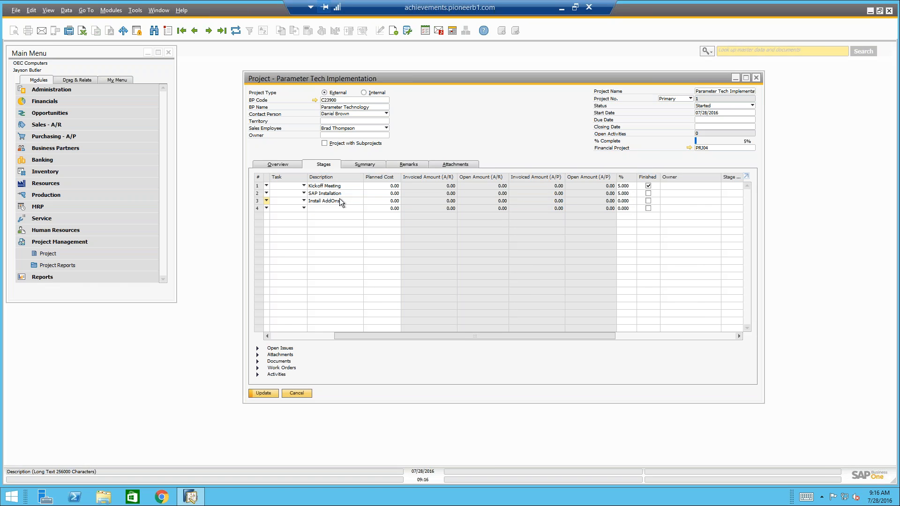
left_click_drag(455, 336, 523, 335)
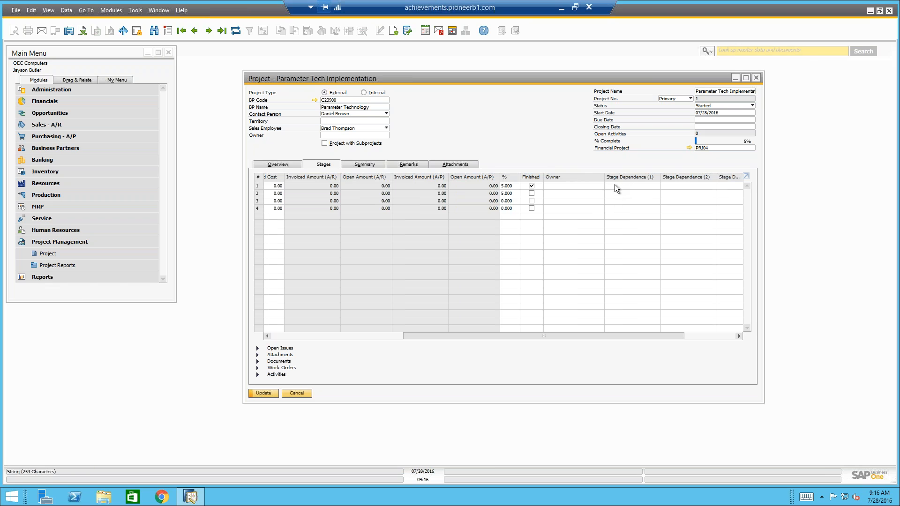
left_click(623, 201)
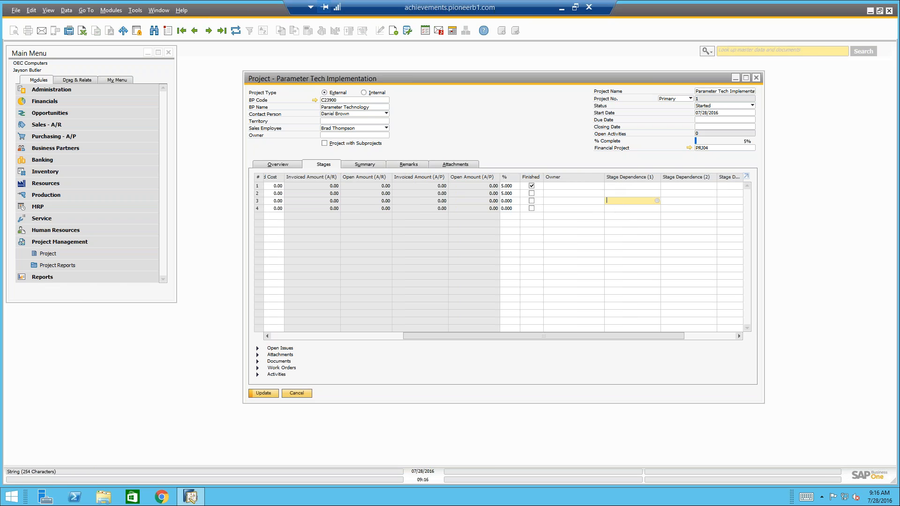
left_click(658, 200)
double_click(527, 215)
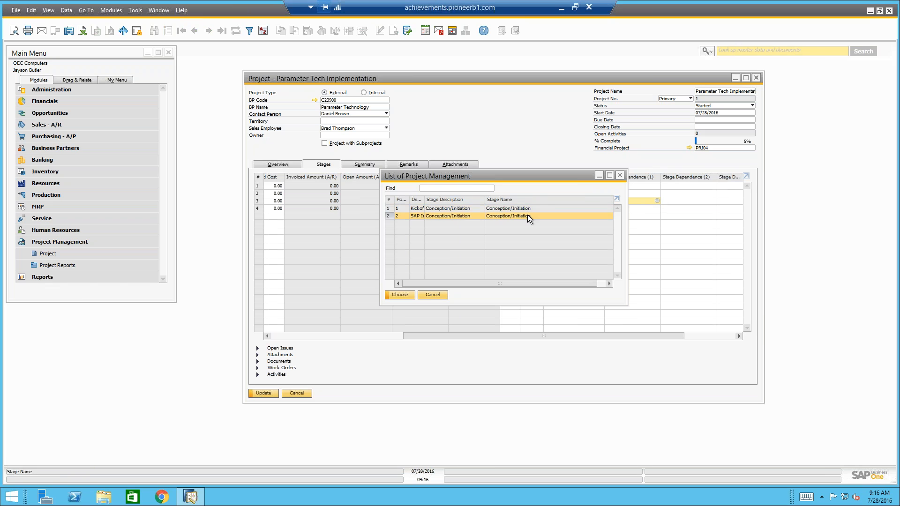
left_click_drag(547, 336, 603, 335)
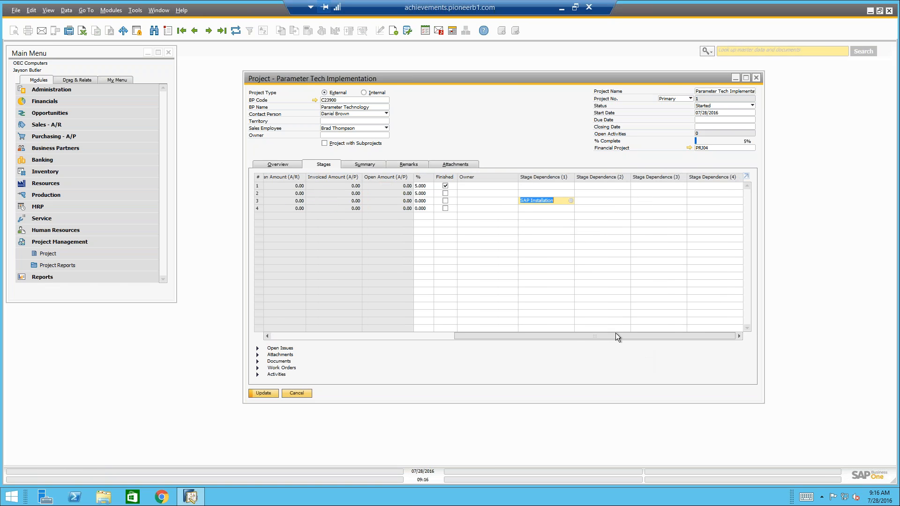
- Set the Install AddOns line's start date to 08/01/2016 and end date to 08/03/2016, and save the project
left_click_drag(618, 335, 407, 319)
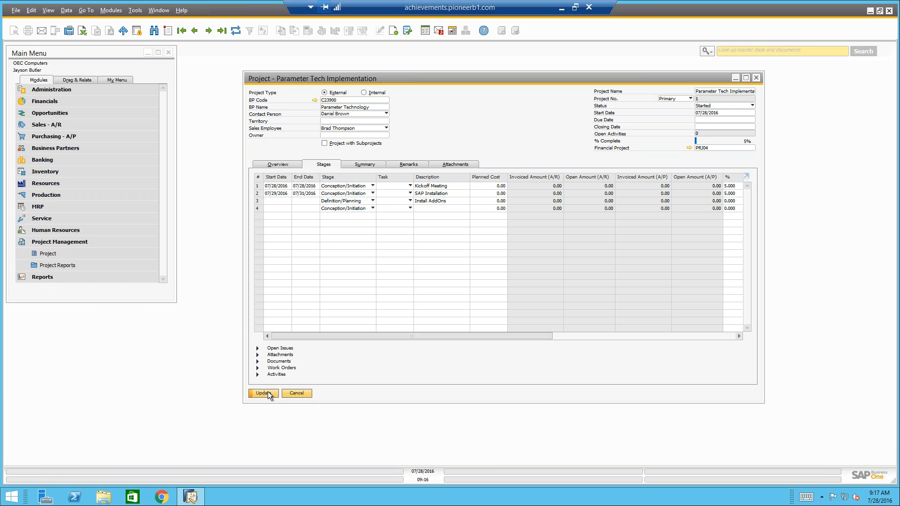
left_click(281, 201)
type("8/01")
key("Tab")
type("8/3")
key("Tab")
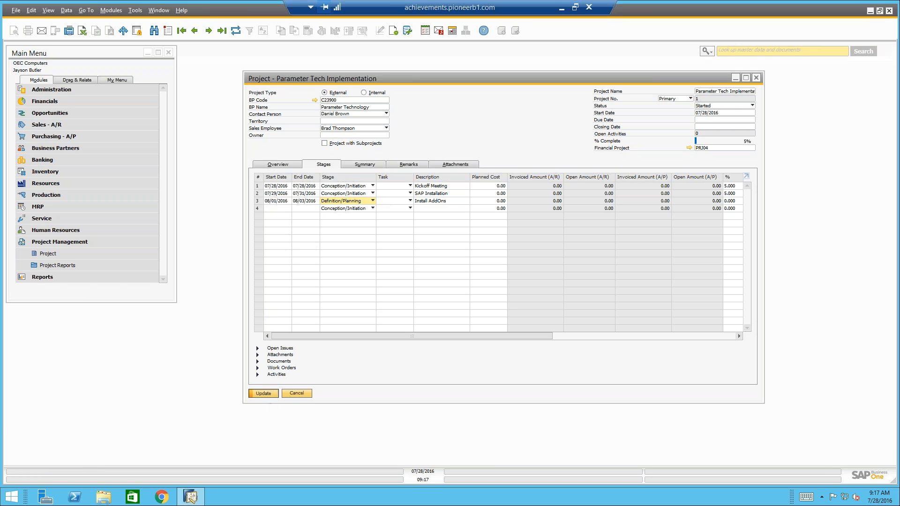
left_click(266, 394)
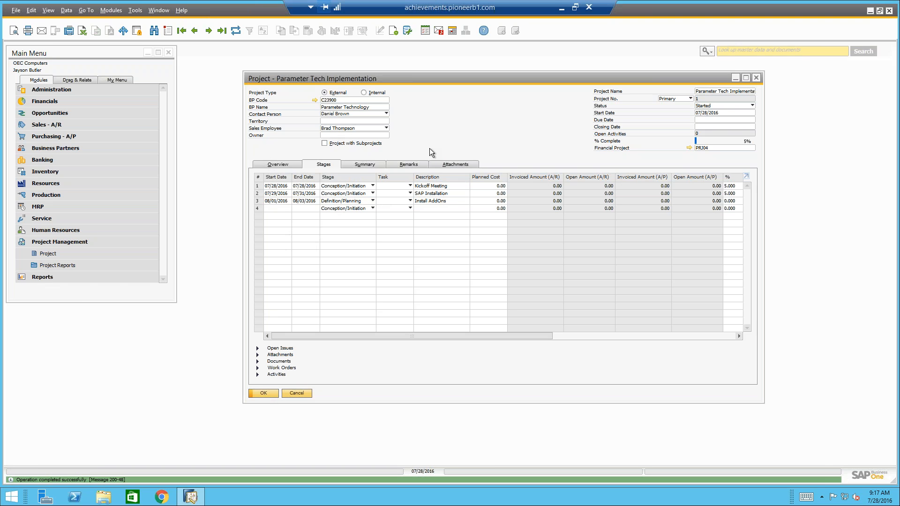
- Designate the project as one with subprojects, check its subproject and stage lists, and save the change
left_click(270, 166)
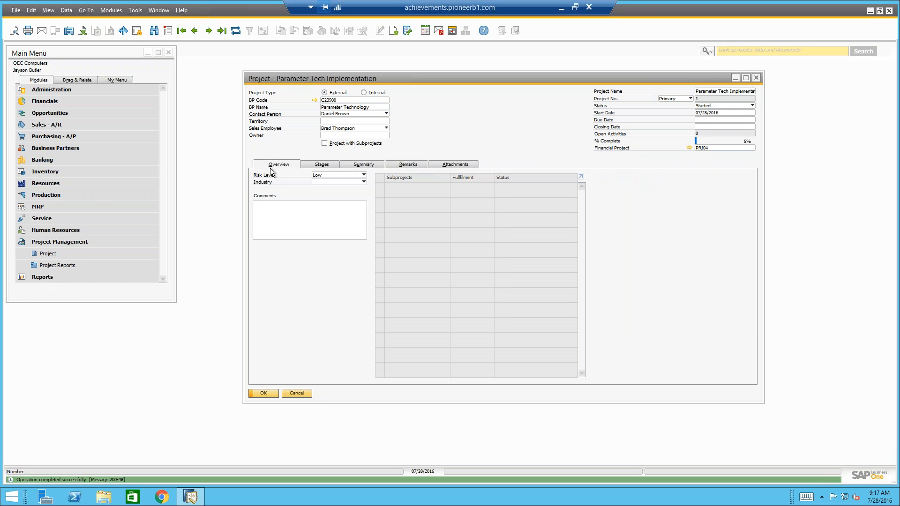
left_click(333, 165)
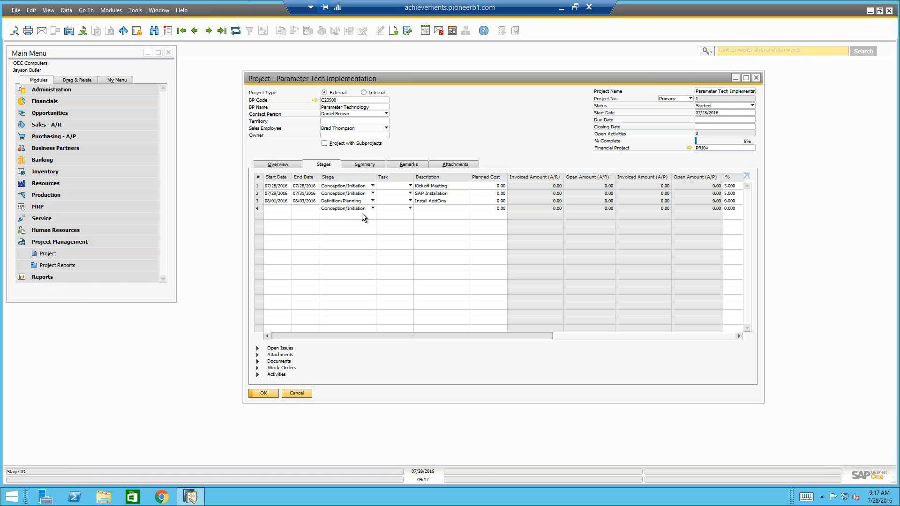
left_click(324, 144)
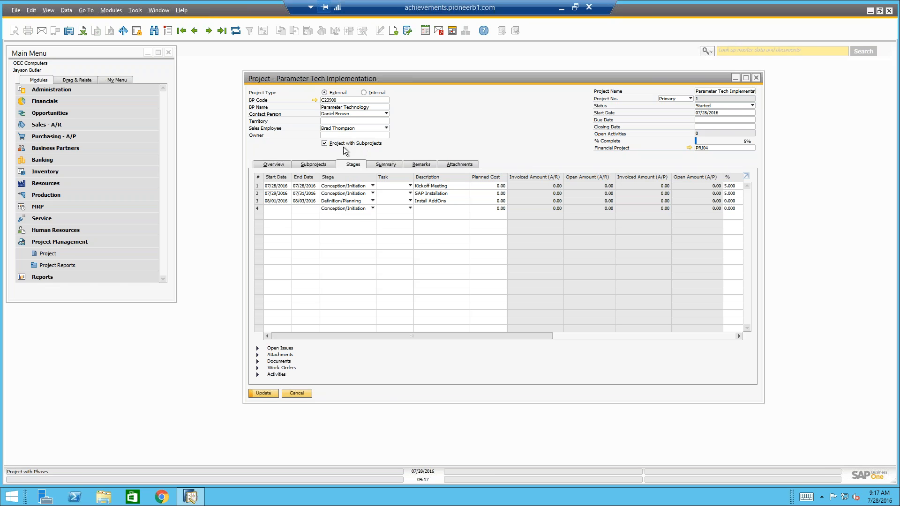
left_click(319, 165)
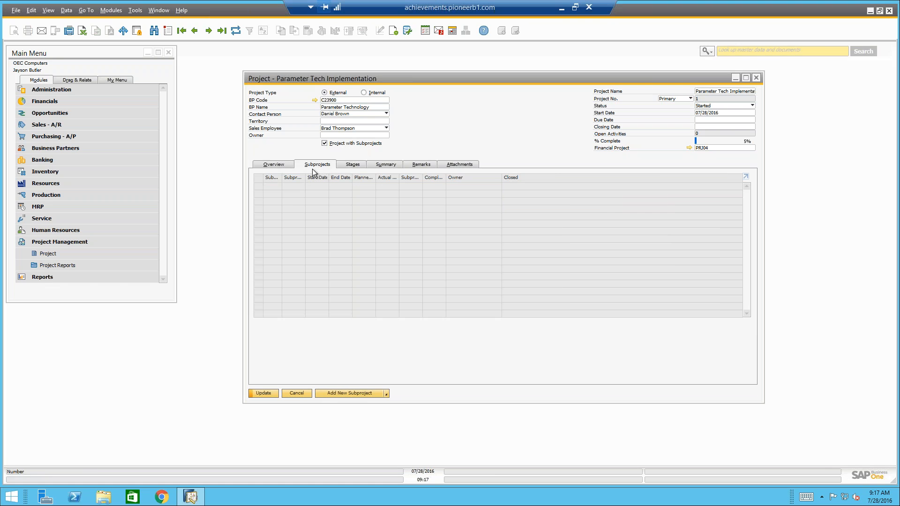
left_click(359, 166)
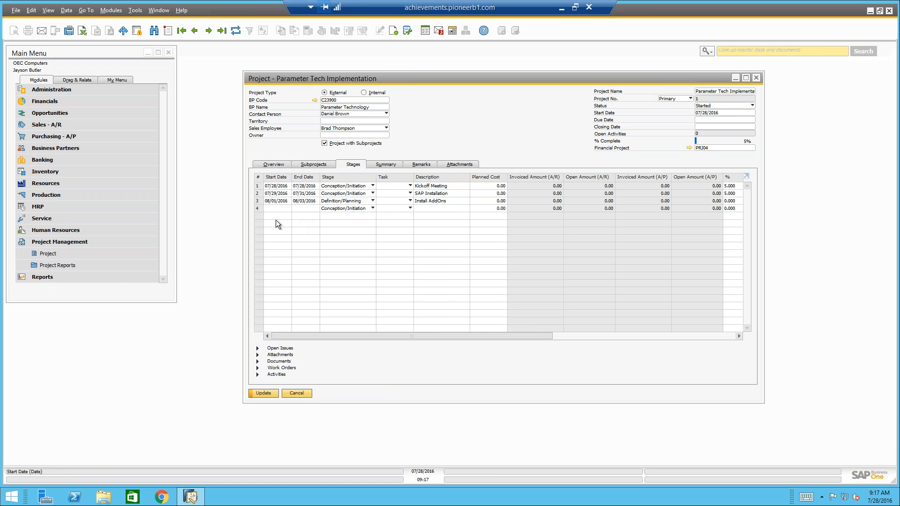
left_click(349, 208)
left_click(354, 214)
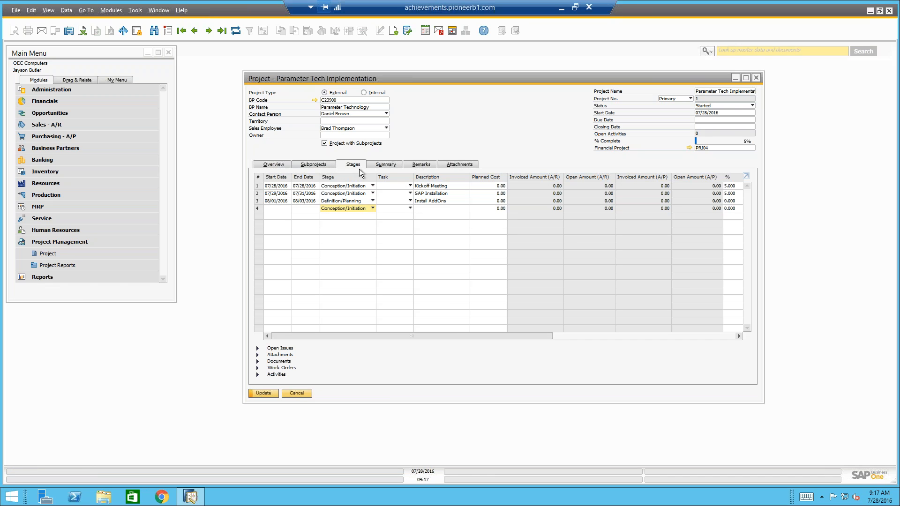
left_click_drag(453, 336, 375, 328)
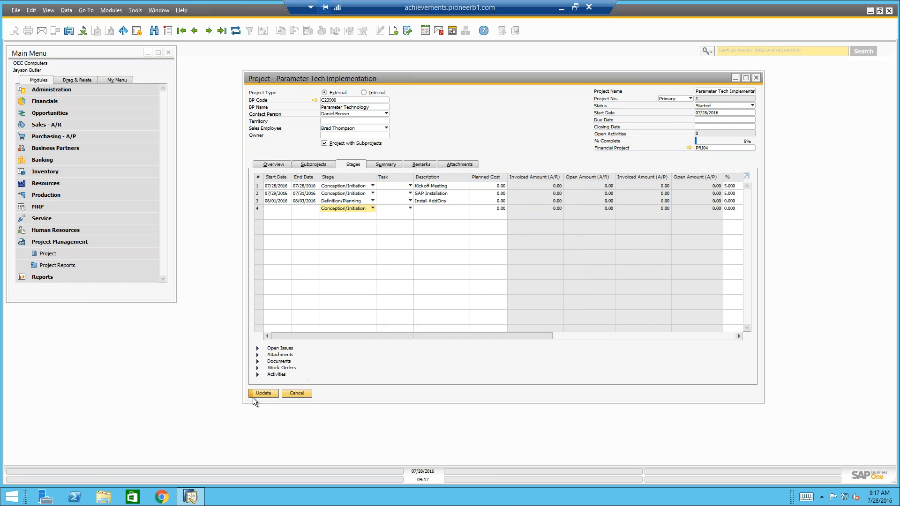
left_click(255, 394)
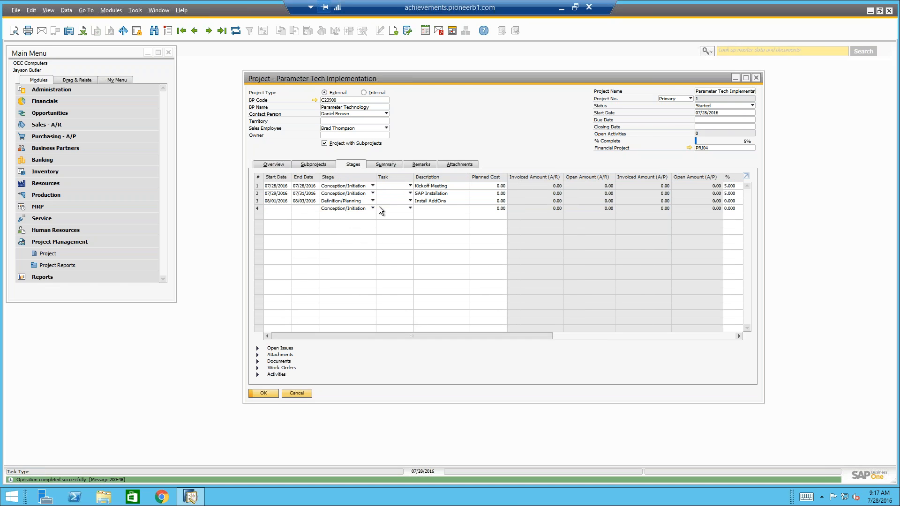
- Review the stage options for the fourth line without changing it, and open the project's subproject list
left_click(341, 210)
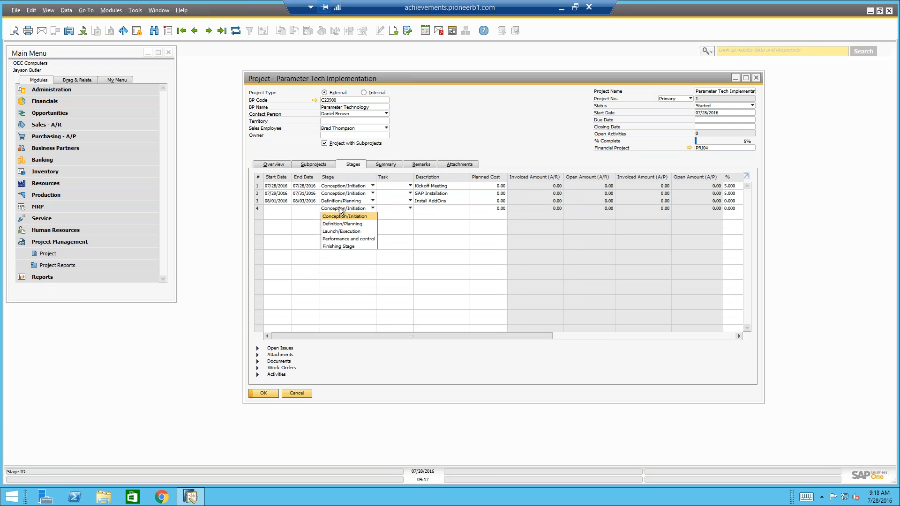
left_click(339, 207)
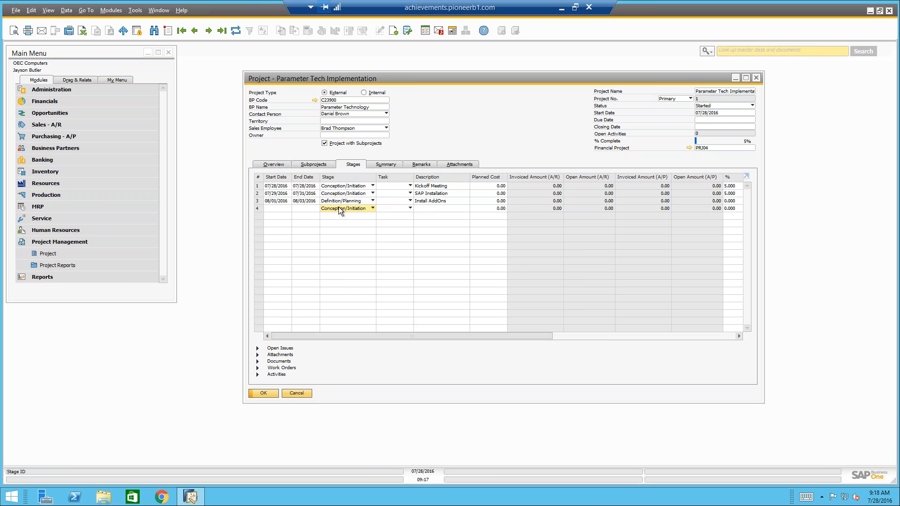
left_click(309, 165)
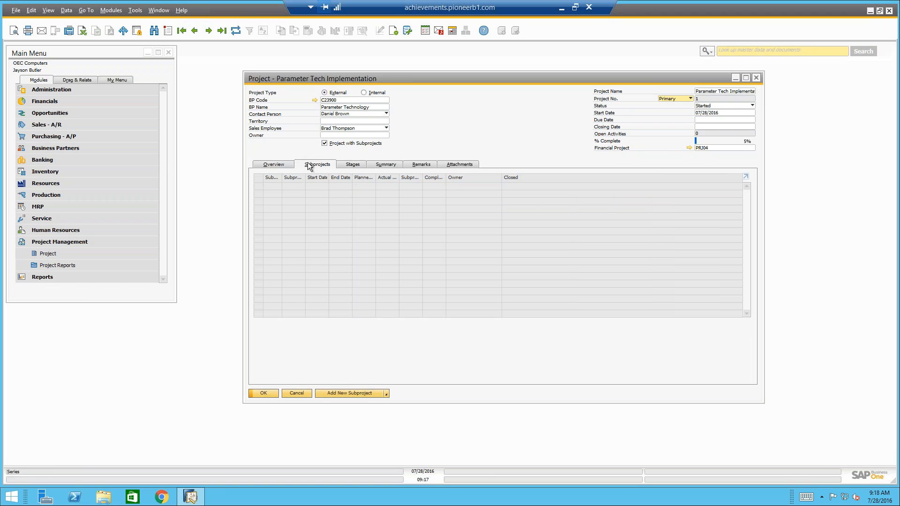
- Review the blank form for adding a subproject to the project, and close it without adding one
left_click(386, 393)
left_click(361, 391)
left_click(356, 392)
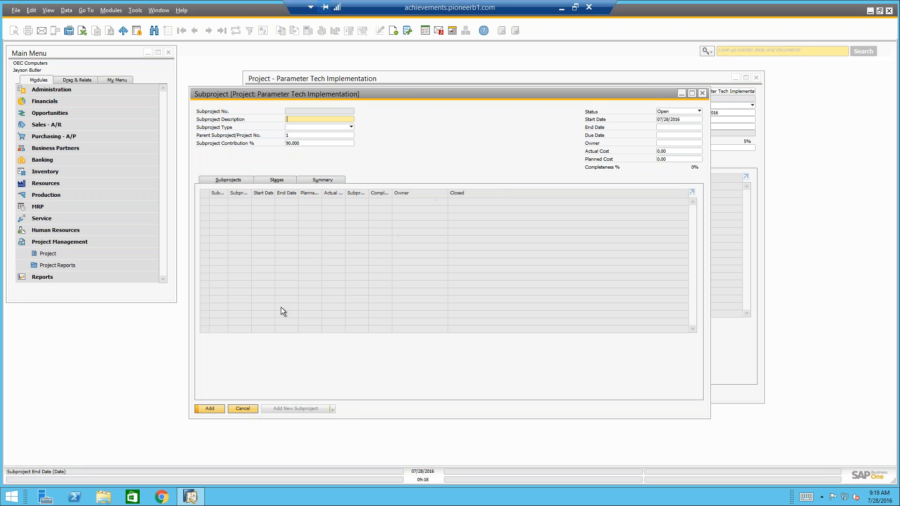
left_click(241, 408)
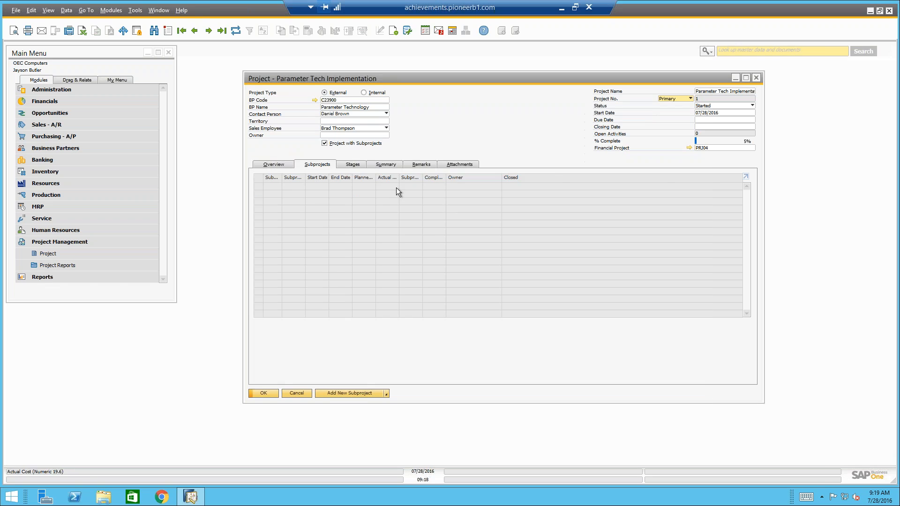
- Review the project's stages, summary, remarks, attachments and overview sections
left_click(342, 165)
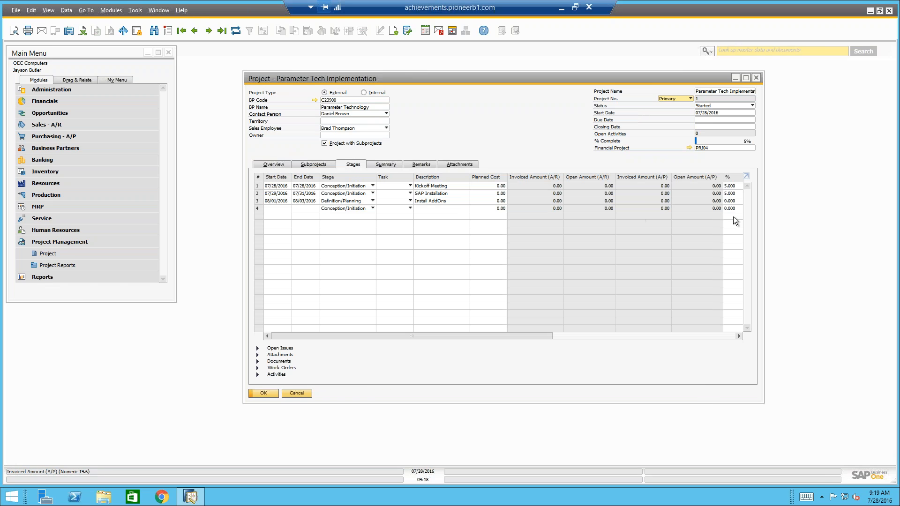
left_click(395, 164)
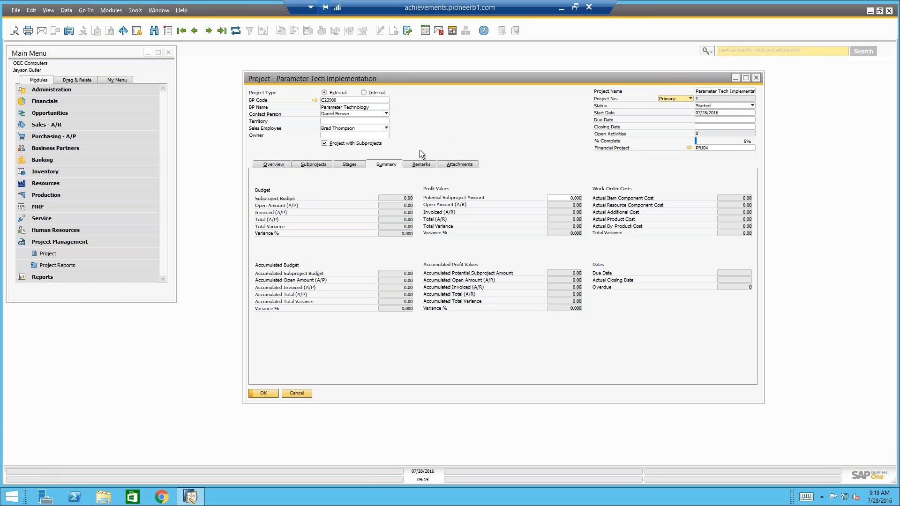
left_click(420, 164)
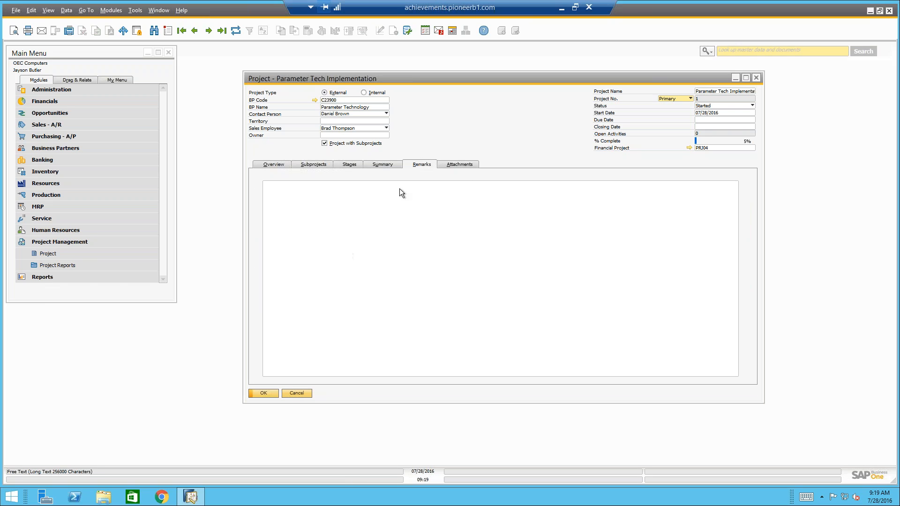
left_click(454, 163)
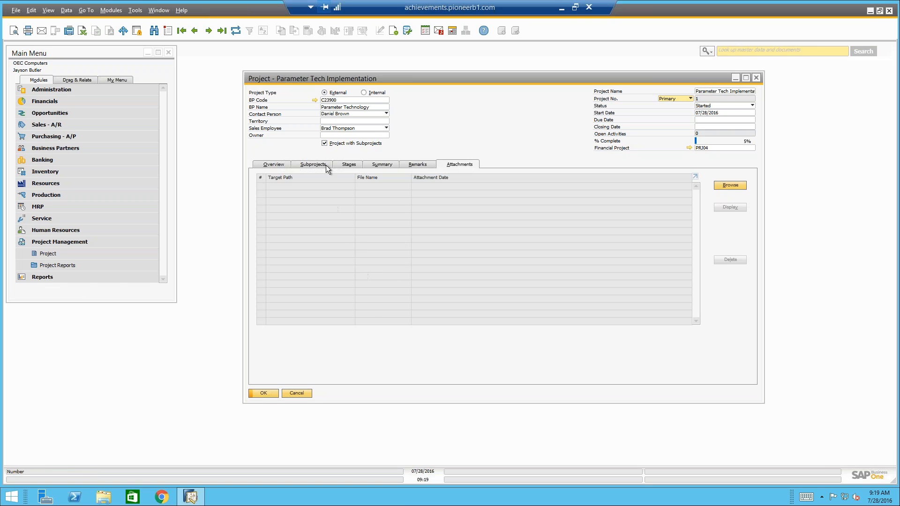
left_click(275, 164)
- Check the stage-level attachments for the SAP Installation, Install AddOns and Kickoff Meeting lines
left_click(348, 165)
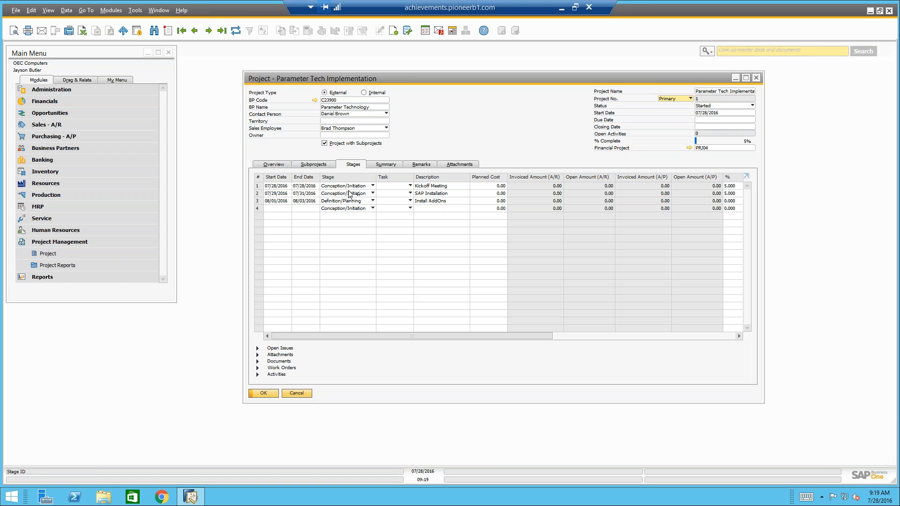
left_click(257, 193)
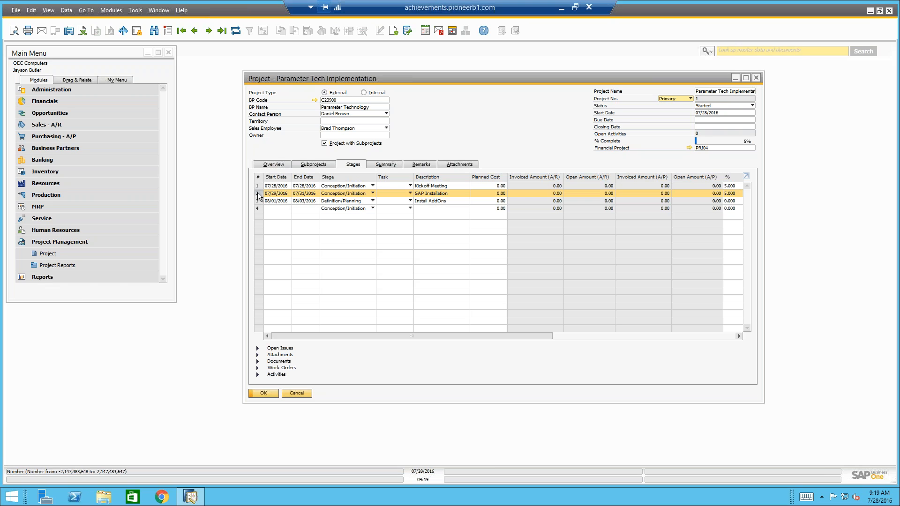
left_click(257, 354)
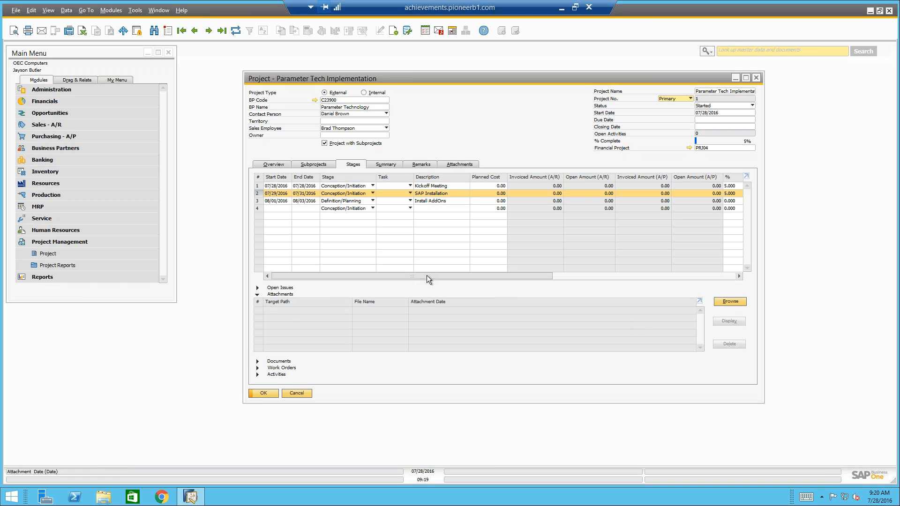
left_click(258, 201)
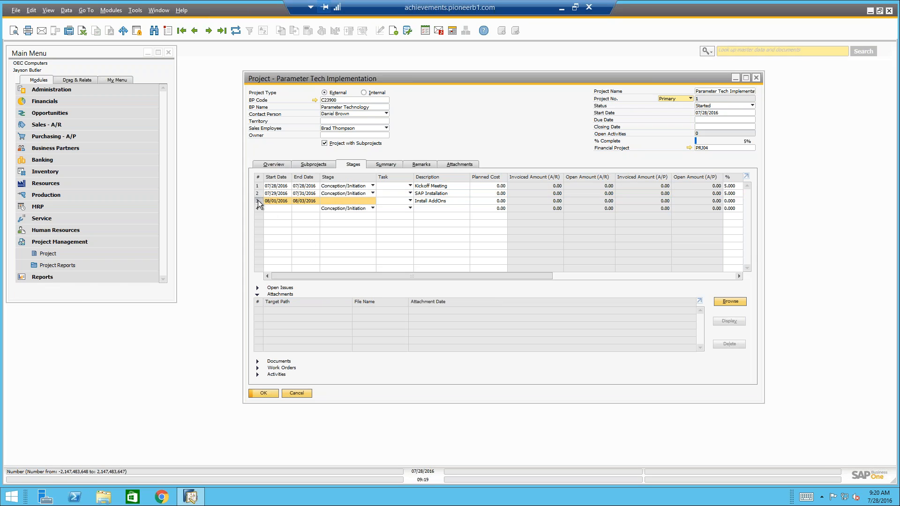
left_click(258, 193)
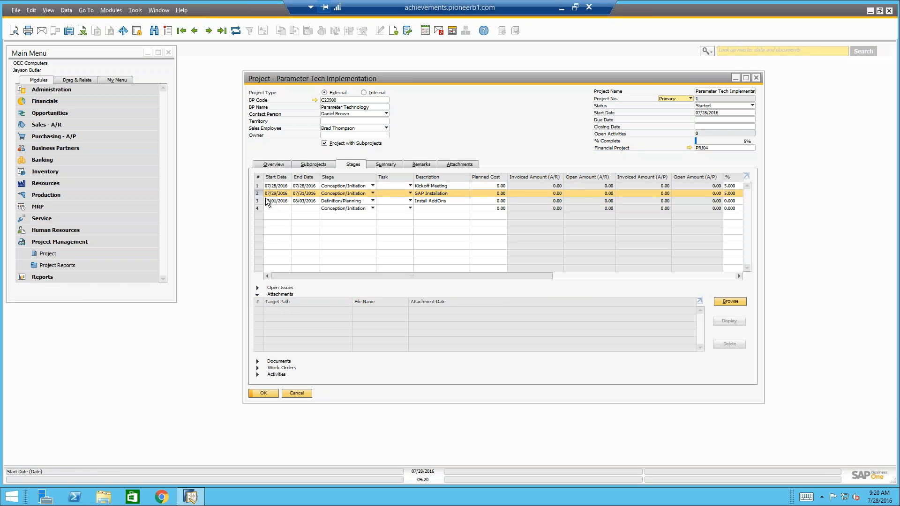
left_click(259, 187)
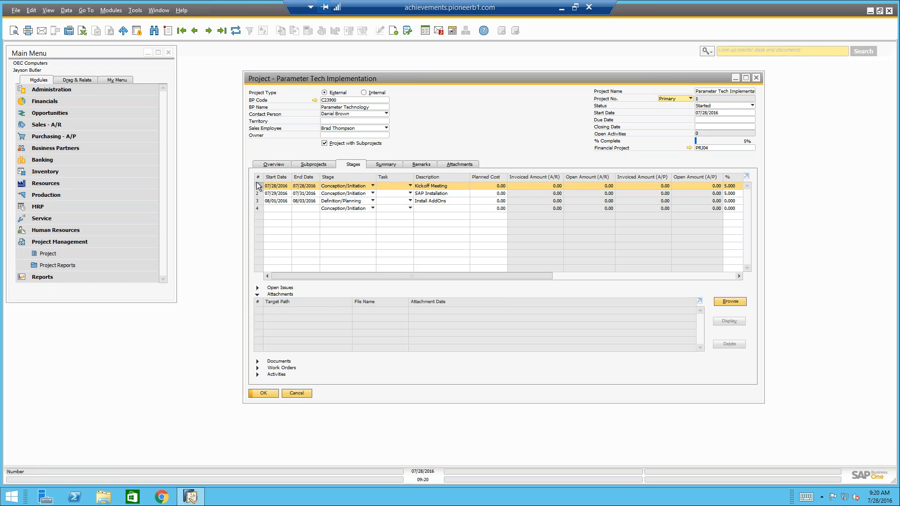
left_click(257, 294)
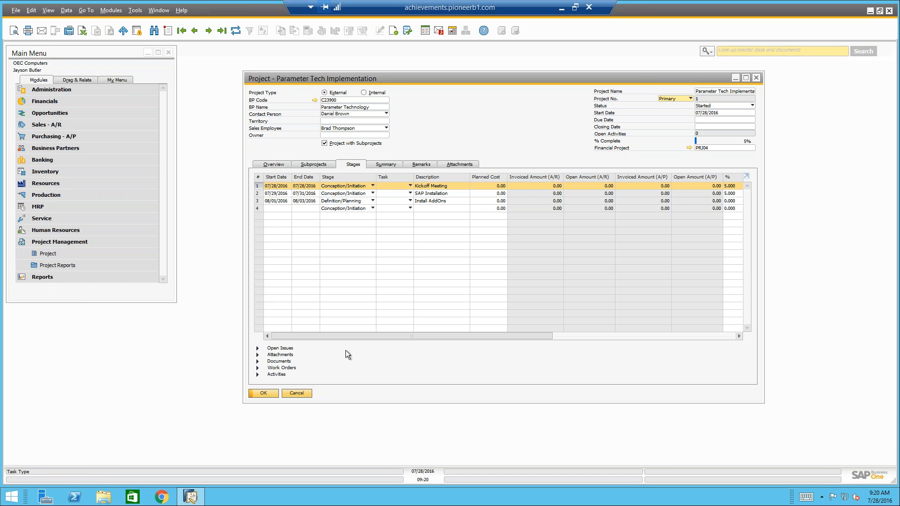
- Review the open issues section for the Kickoff Meeting and SAP Installation stages, including the issue area options
left_click(257, 348)
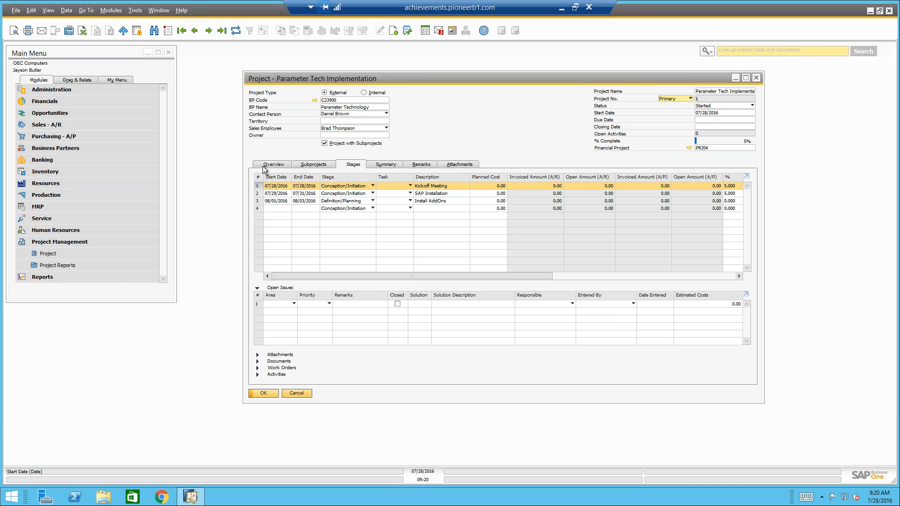
left_click(257, 192)
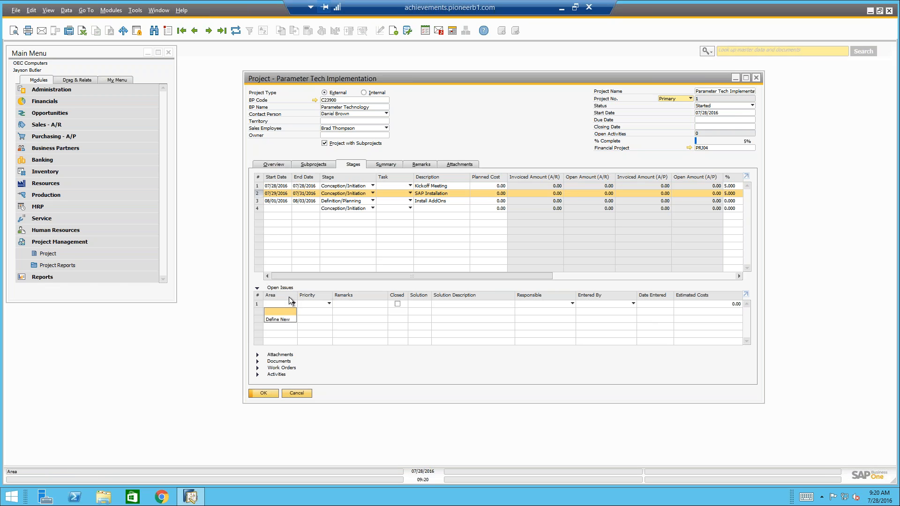
left_click(315, 304)
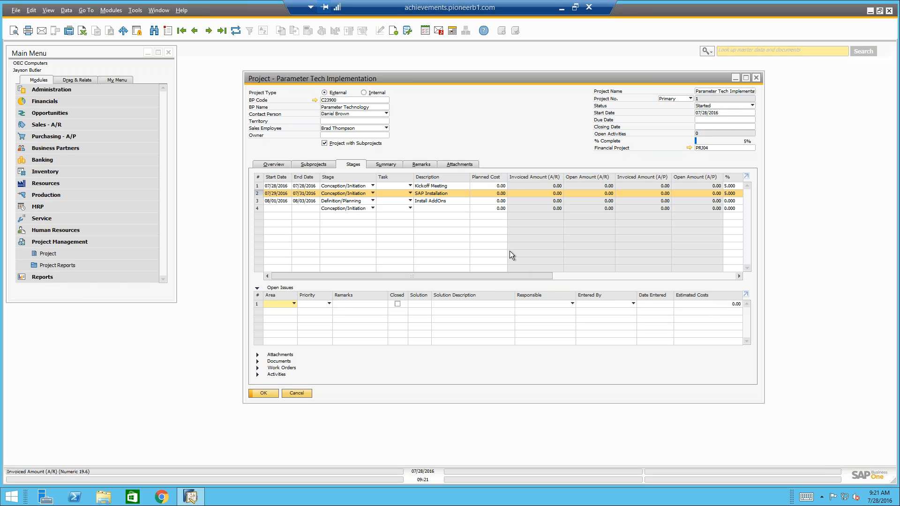
left_click(257, 289)
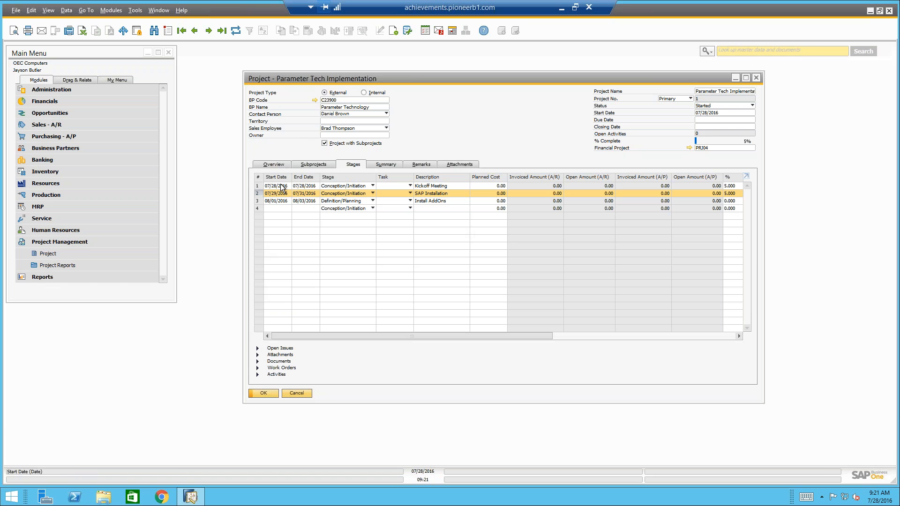
- Review the document types that can be linked to the SAP Installation stage, without selecting one
left_click(258, 361)
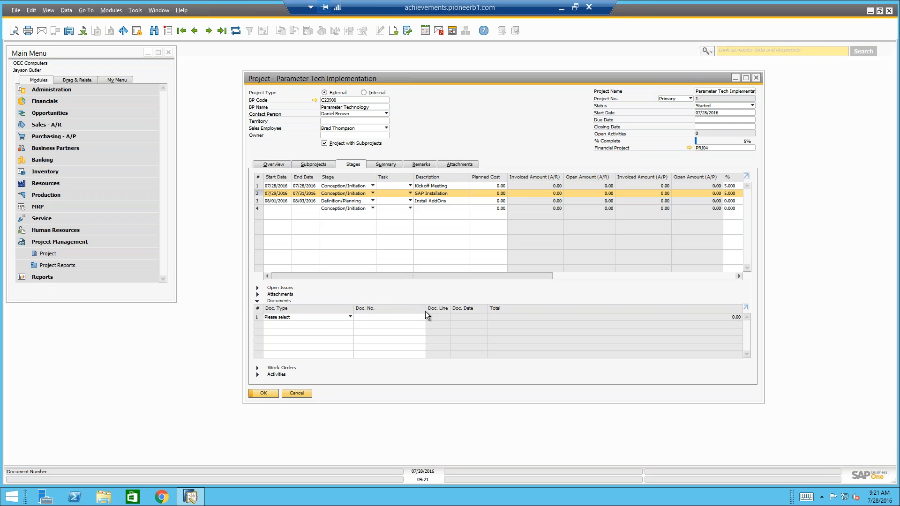
left_click(348, 317)
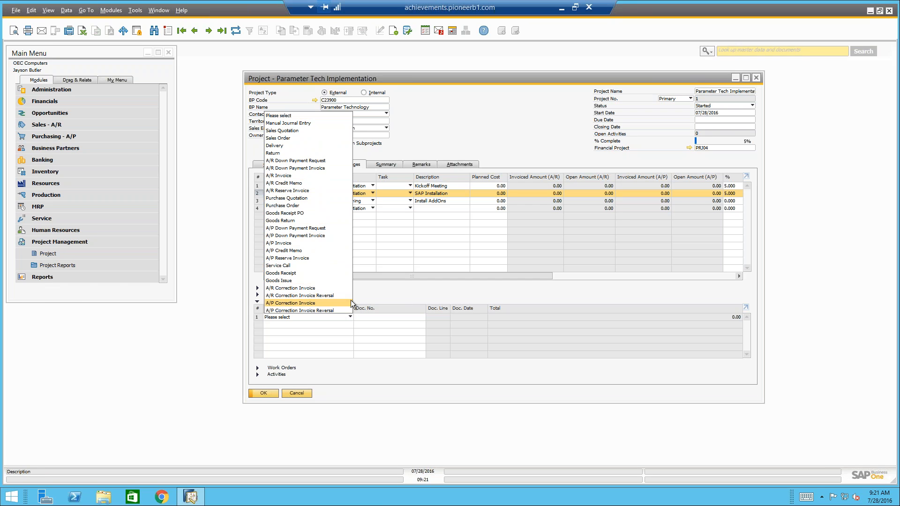
left_click(373, 295)
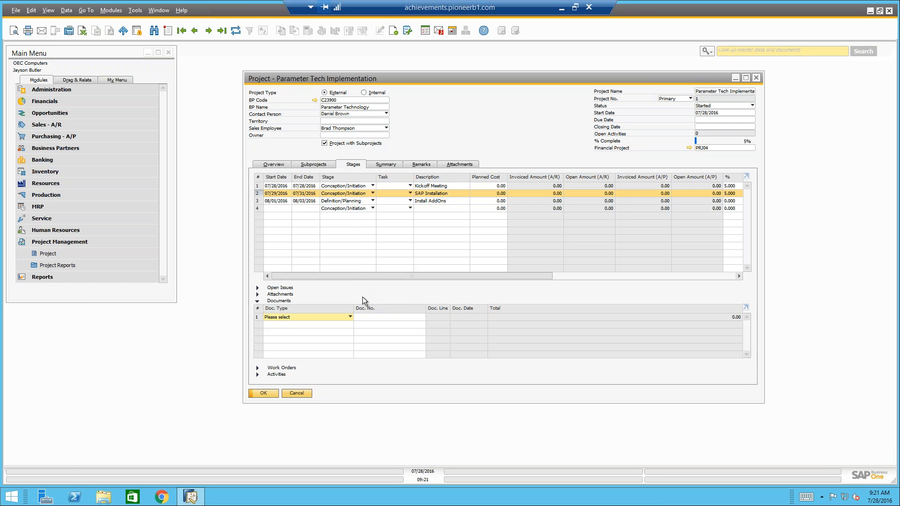
left_click(257, 301)
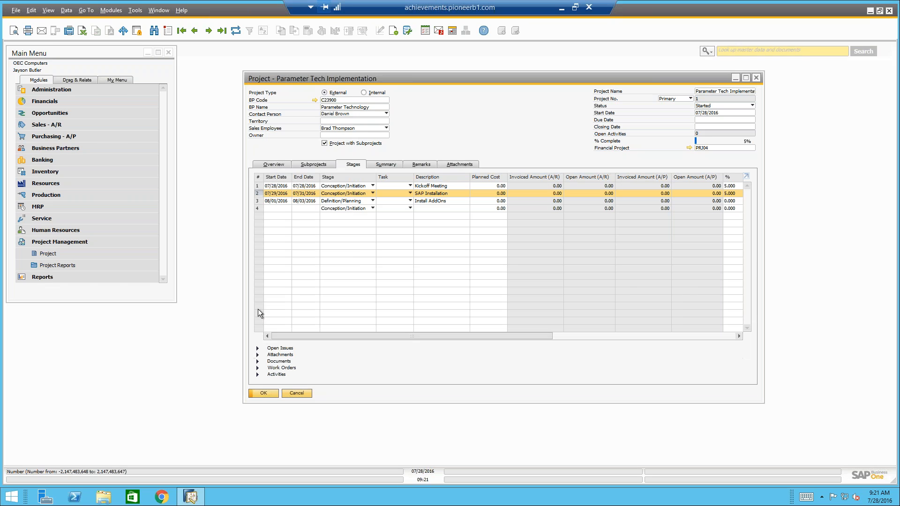
- Examine the work orders and activities sections of the SAP Installation stage
left_click(257, 369)
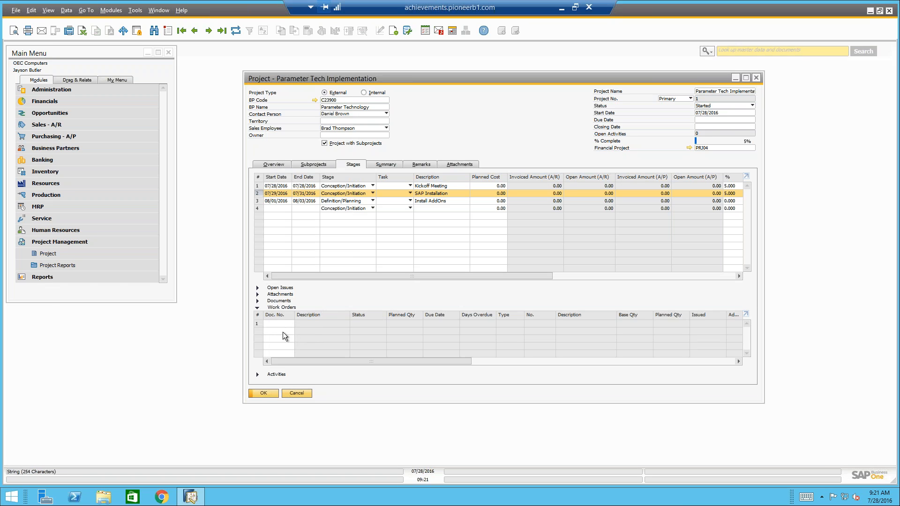
left_click(256, 308)
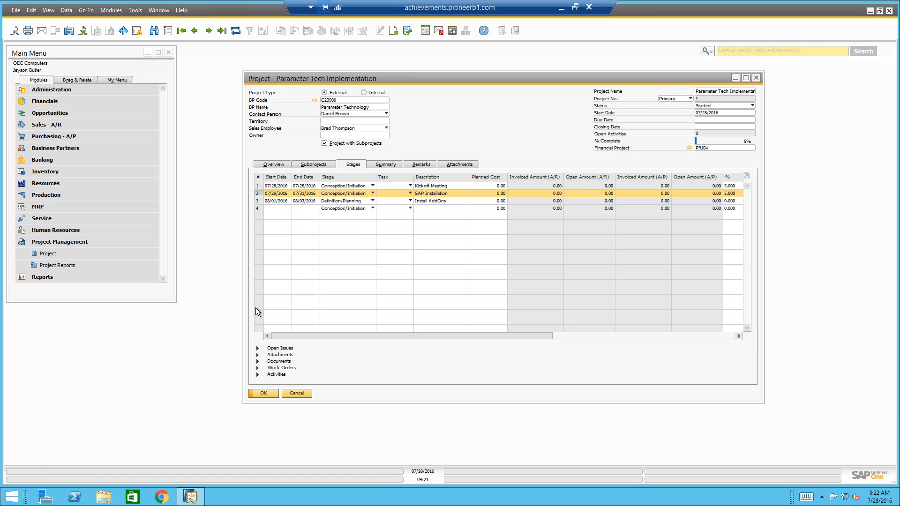
left_click(257, 314)
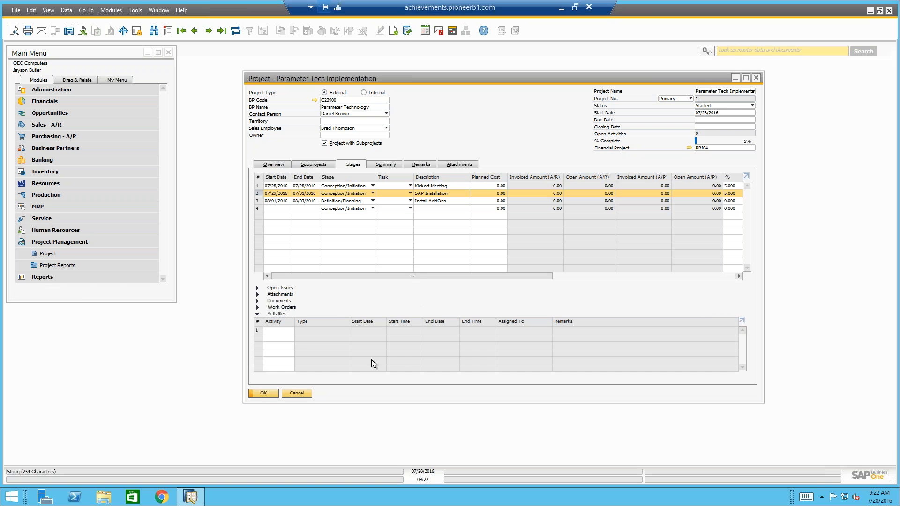
left_click(257, 315)
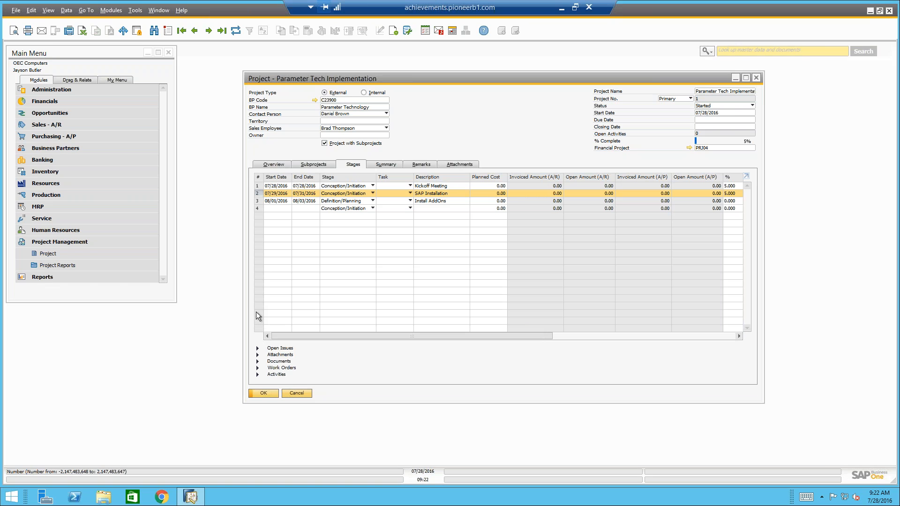
- Reopen the SAP Installation stage's documents section and look through the linkable document types again
left_click(257, 300)
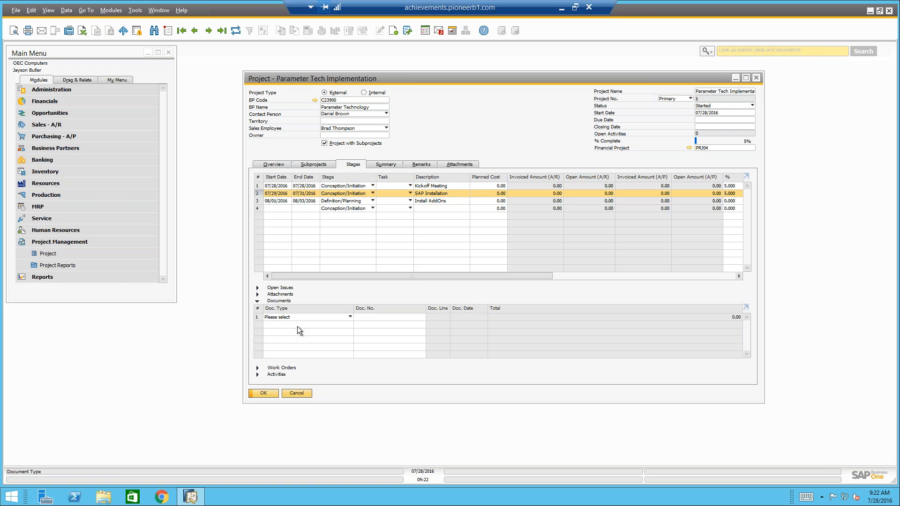
left_click(297, 319)
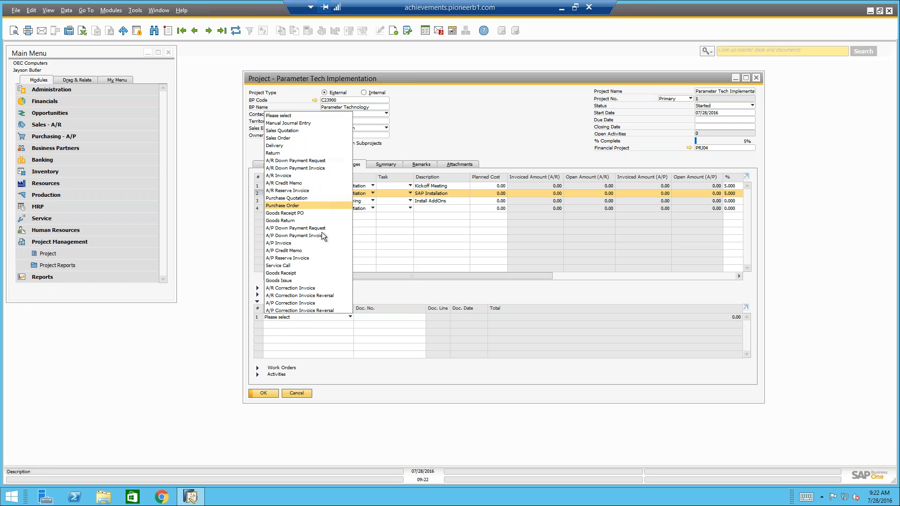
left_click(392, 290)
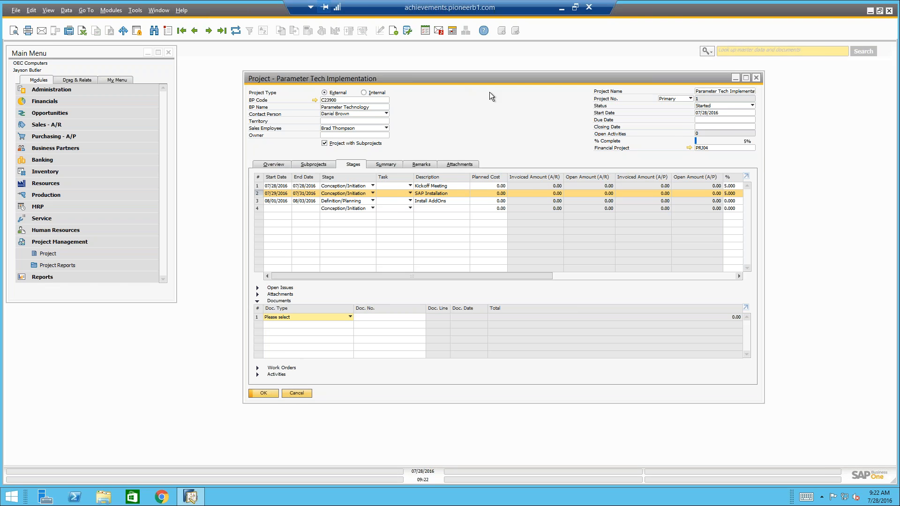
- Start a new A/R invoice for the customer Parameter Technology
left_click_drag(490, 92, 503, 102)
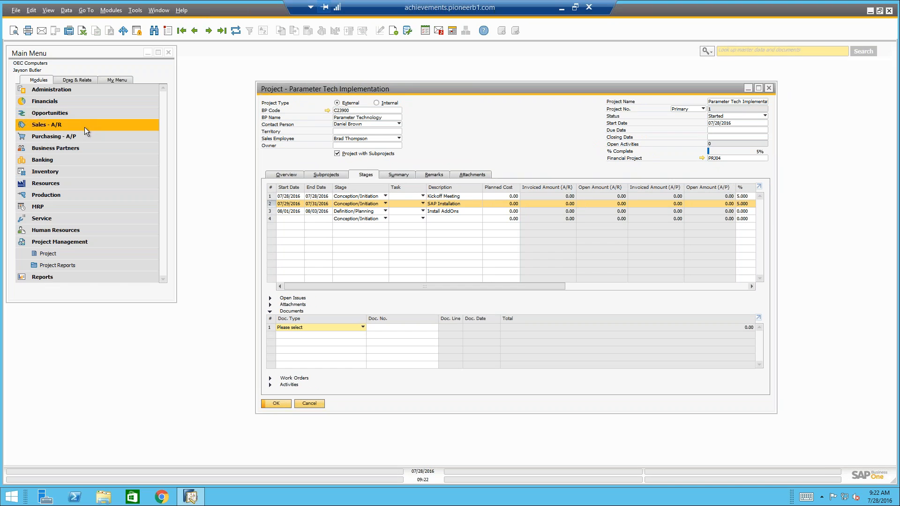
left_click(83, 126)
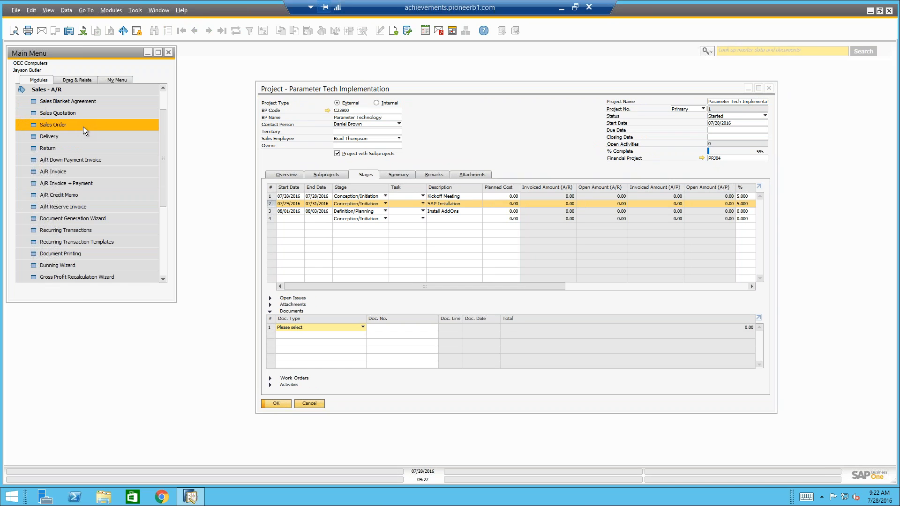
left_click(91, 172)
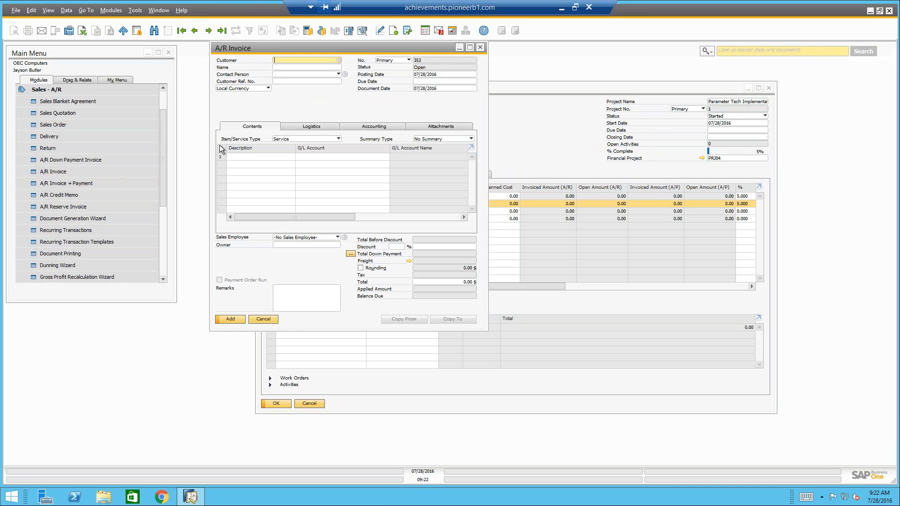
left_click_drag(300, 50, 358, 80)
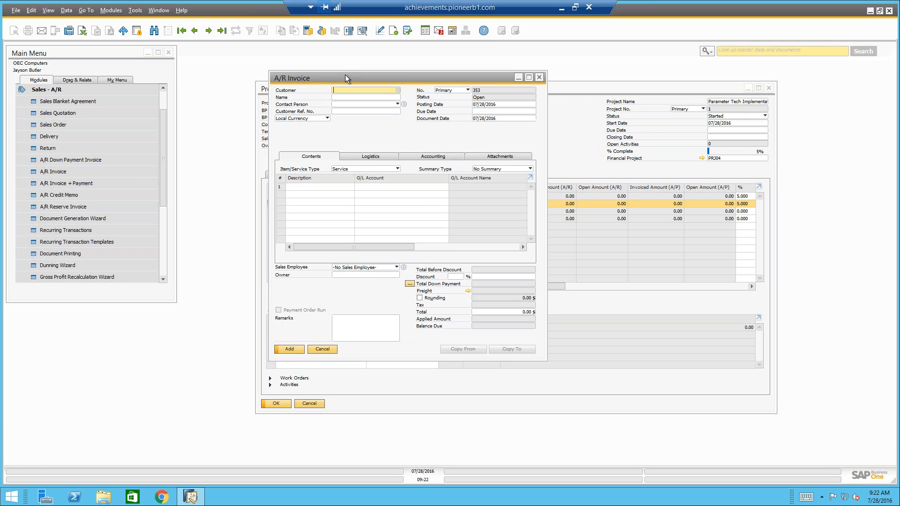
key("Tab")
left_click(300, 193)
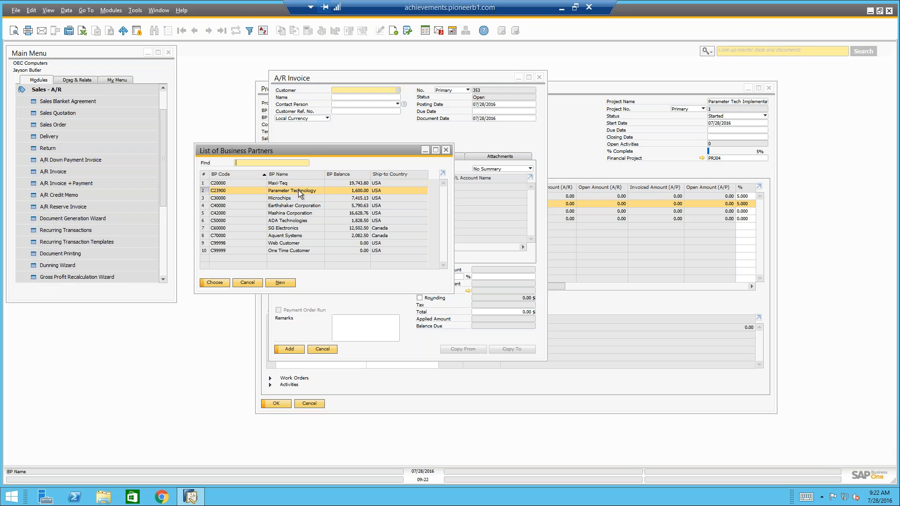
left_click(227, 283)
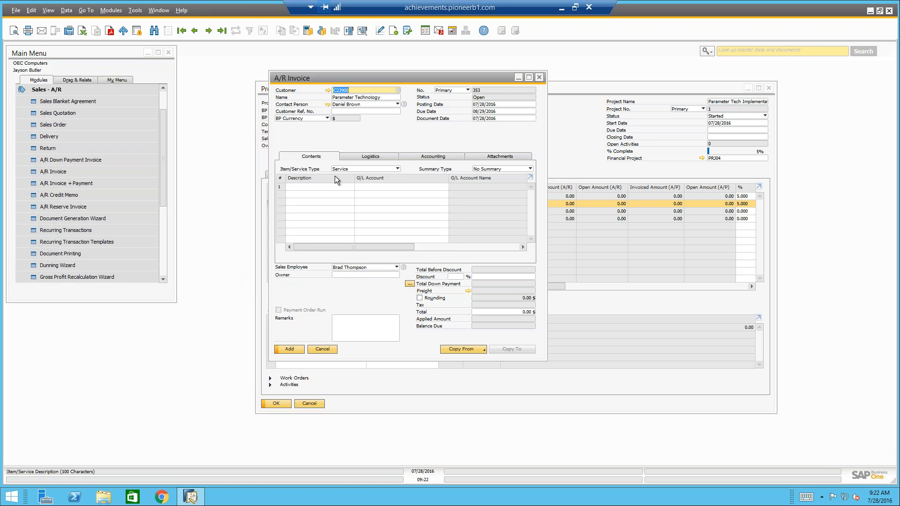
- Enter a service line described as Development and assign it the Other Receivables (HO, USA, GA) G/L account
left_click(340, 188)
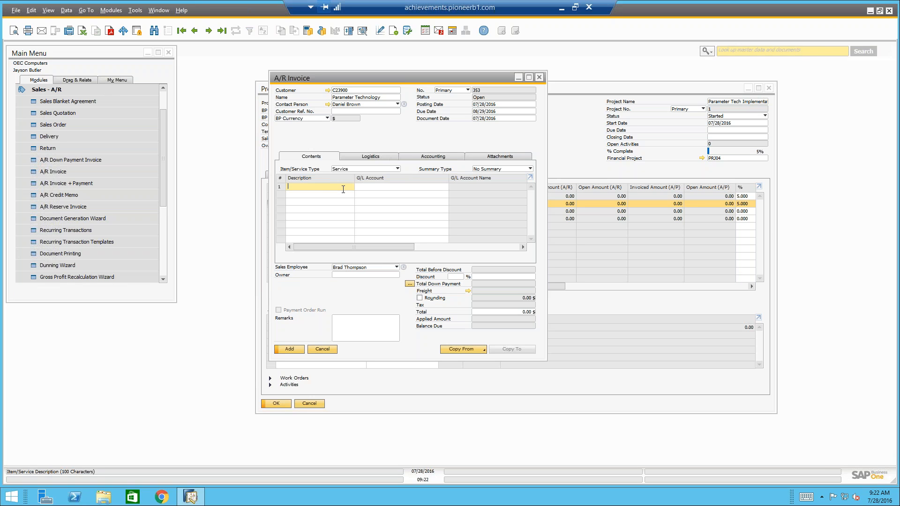
type("Development")
key("Tab")
key("Tab")
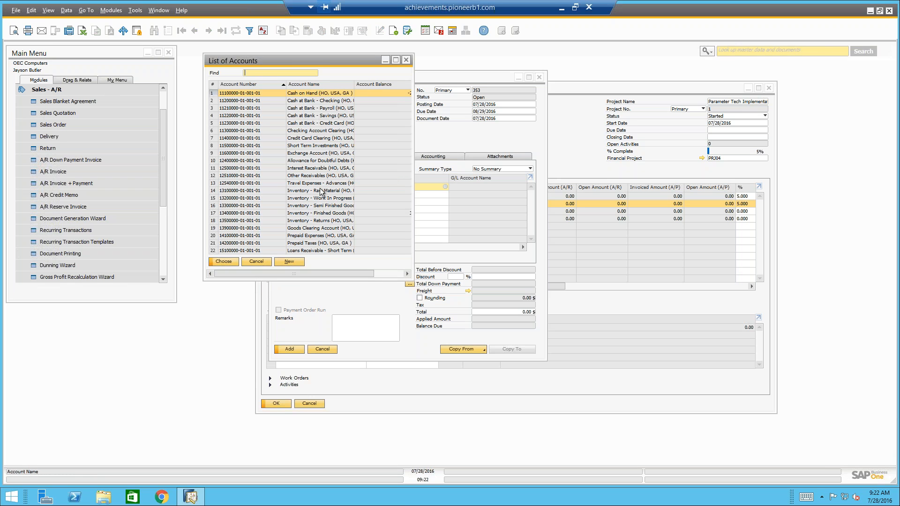
scroll(320, 191, "down", 1)
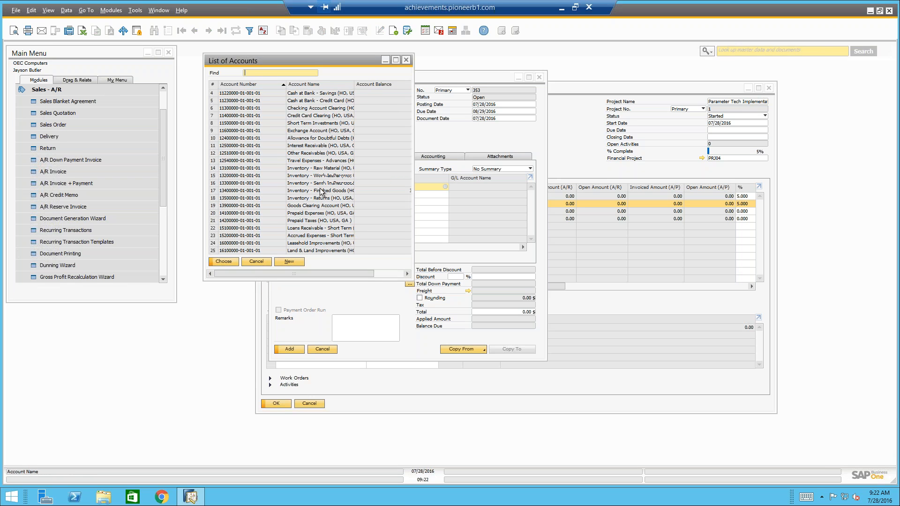
scroll(320, 191, "down", 3)
scroll(321, 191, "up", 3)
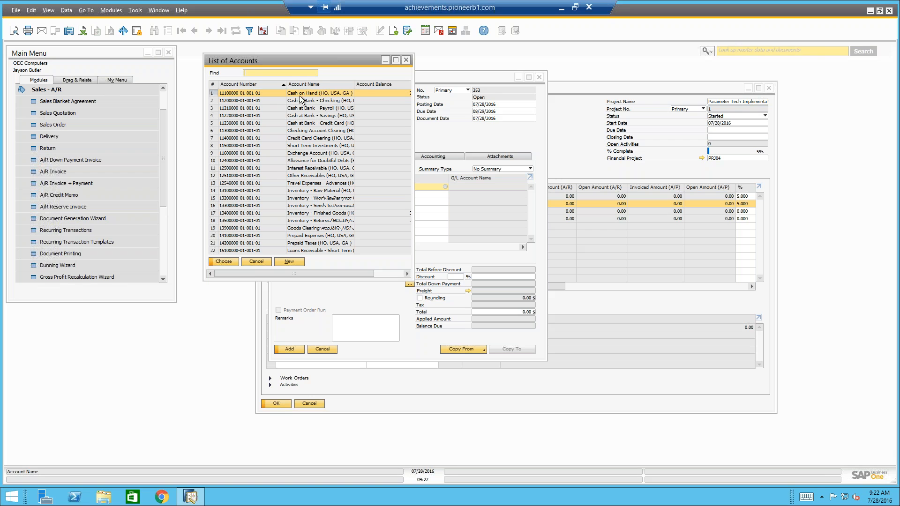
double_click(305, 178)
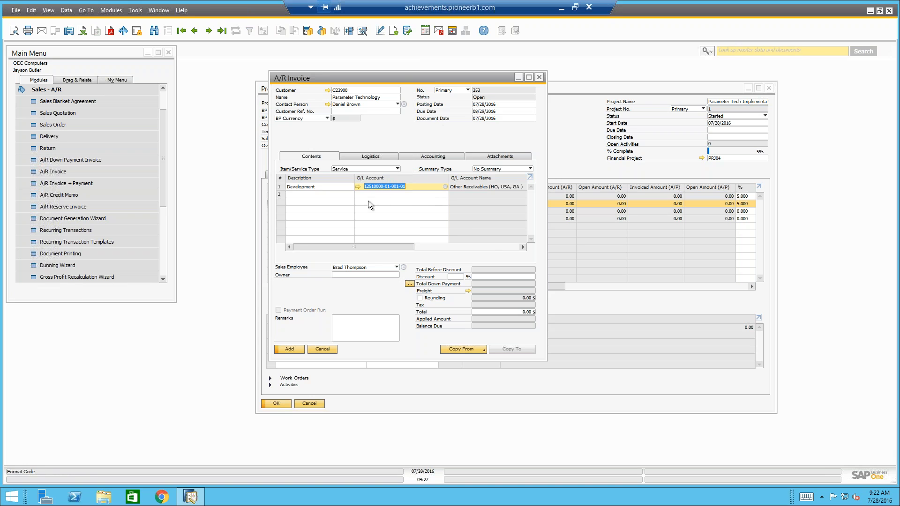
- Set the total of the Development line to 200
left_click_drag(353, 246, 440, 245)
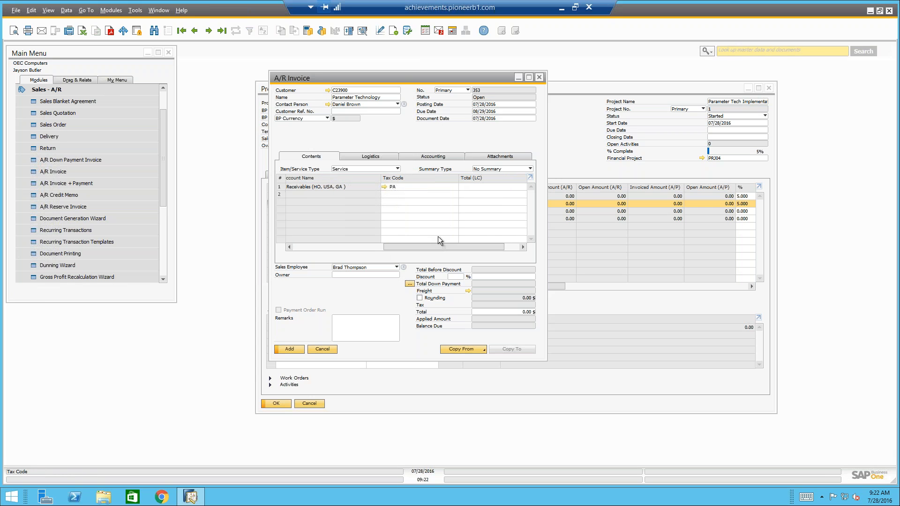
left_click(467, 187)
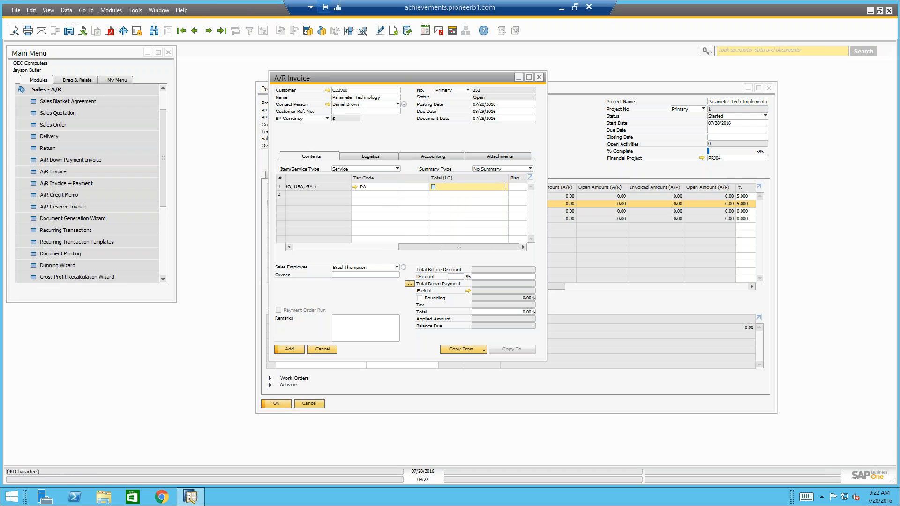
type("200")
key("Tab")
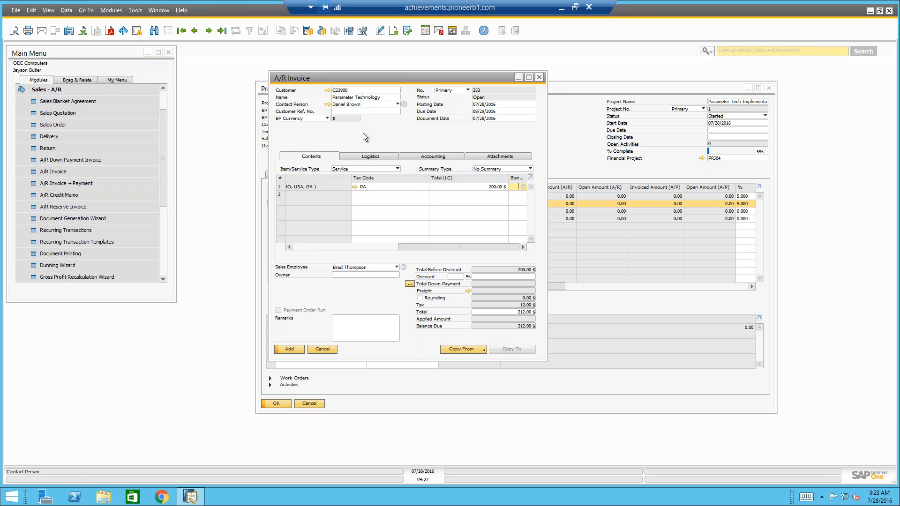
- Assign BP project PRJ04 (Parameter Implementation) to the invoice, add it to the system, and close the invoice form
left_click(432, 155)
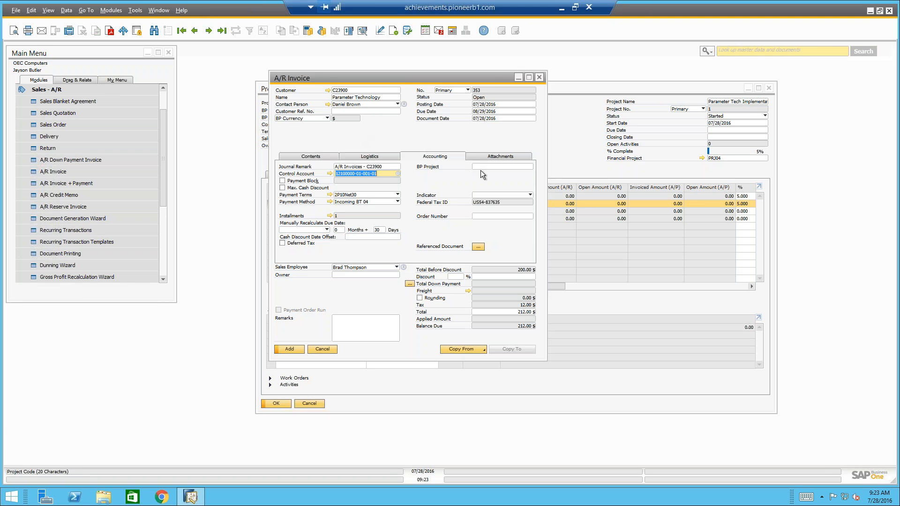
left_click(483, 166)
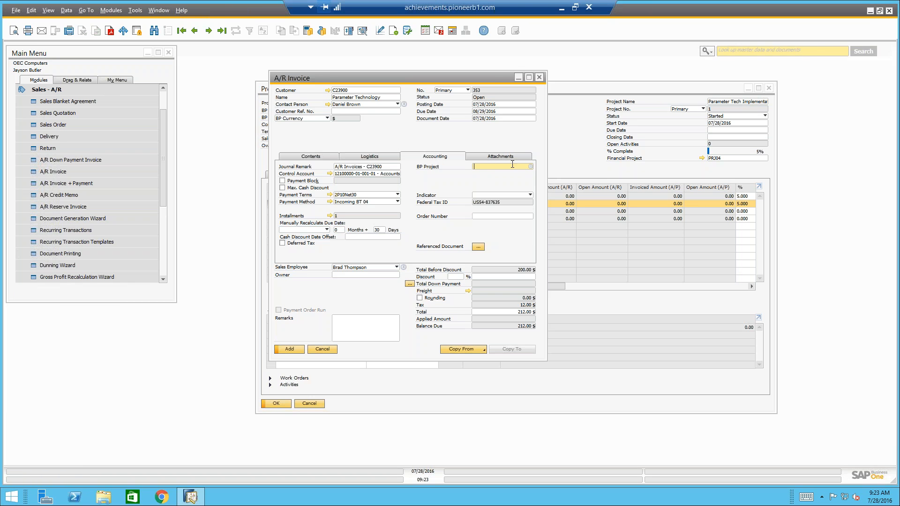
left_click(530, 167)
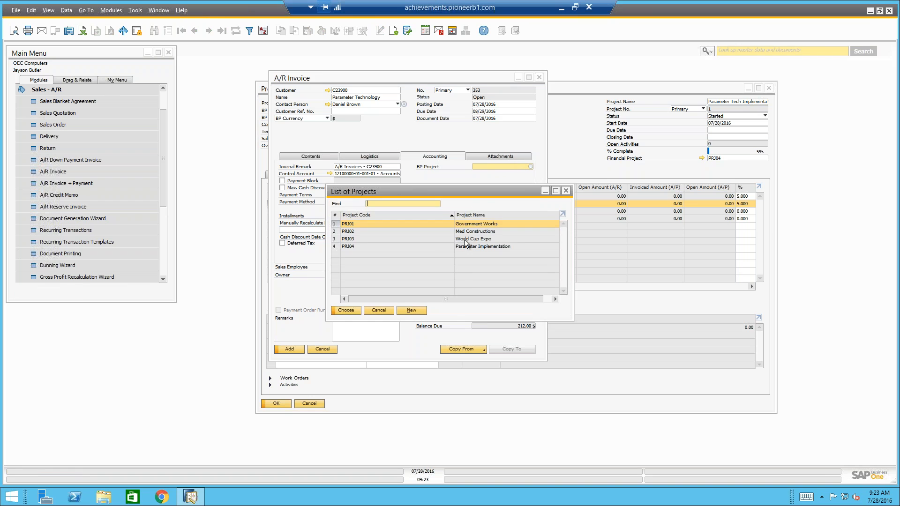
double_click(430, 247)
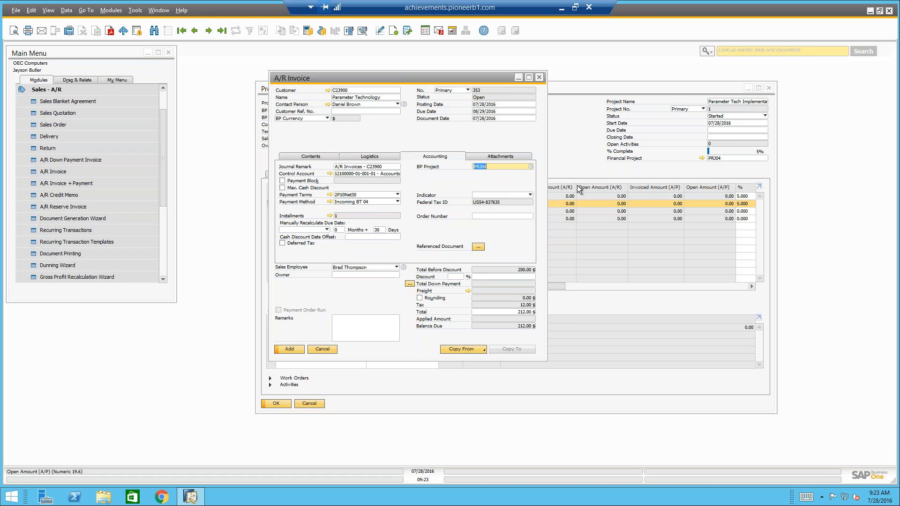
left_click(287, 349)
left_click(353, 259)
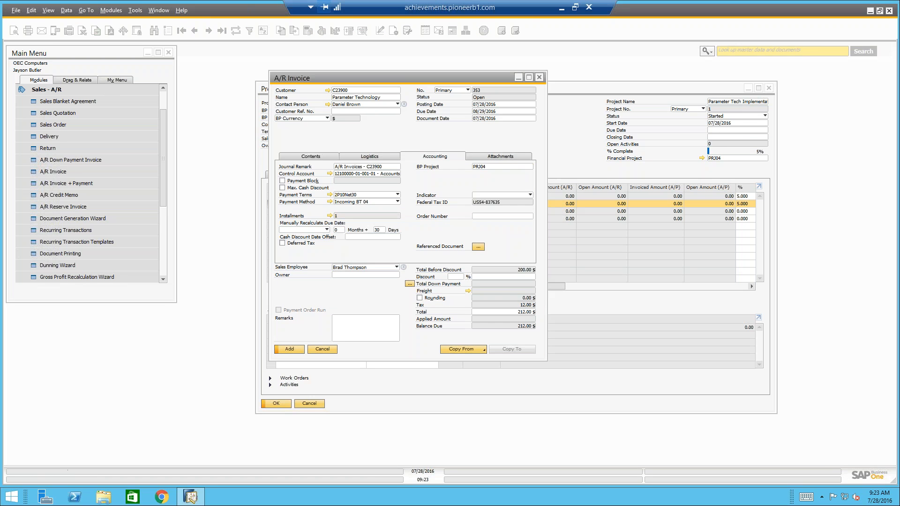
left_click(539, 77)
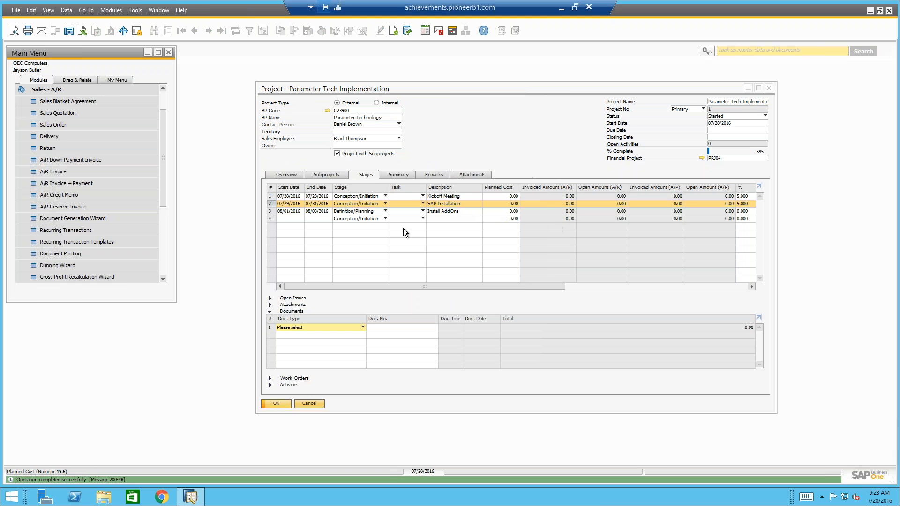
- Reload the Parameter Tech Implementation project and assign its unassigned A/R invoice to the SAP Installation stage
left_click(322, 89)
left_click(210, 29)
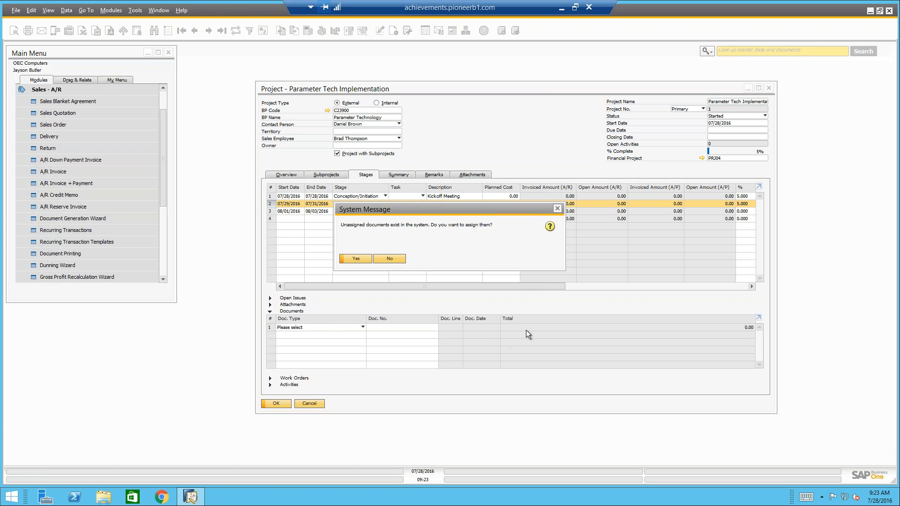
left_click(358, 258)
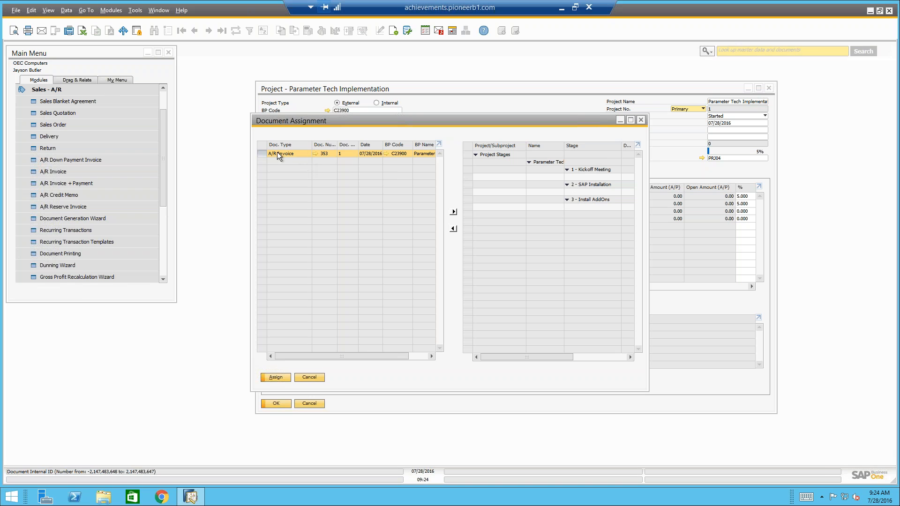
left_click(527, 179)
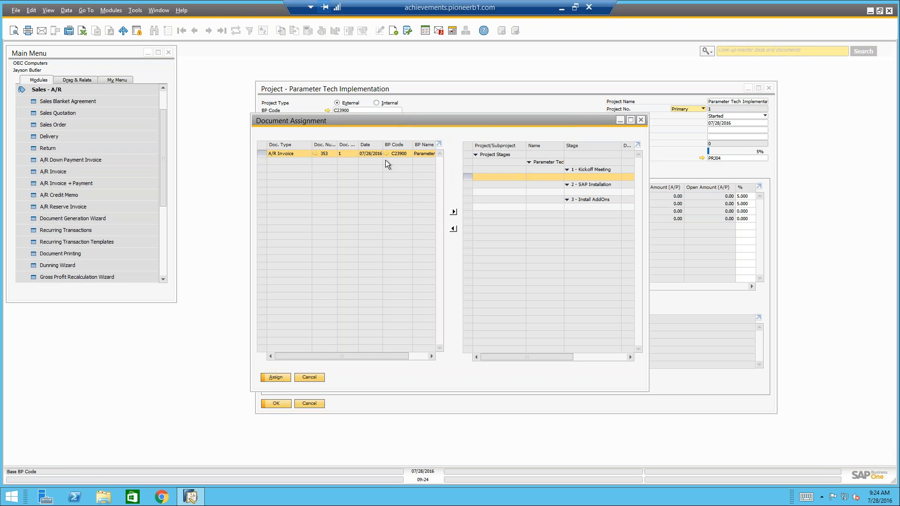
left_click(513, 192)
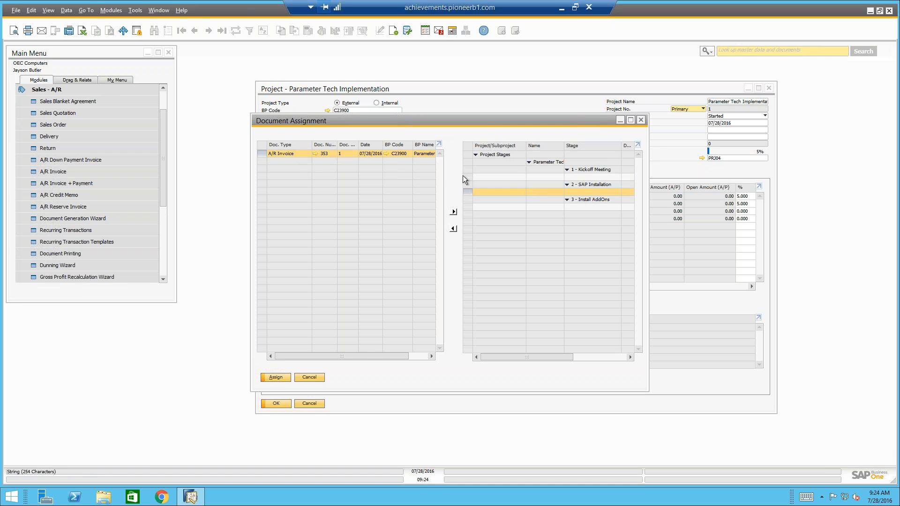
left_click(454, 213)
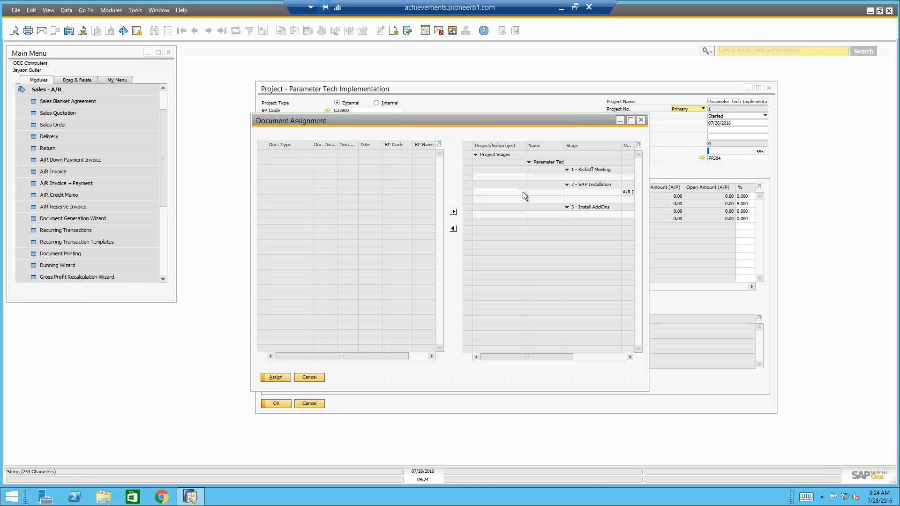
left_click(276, 378)
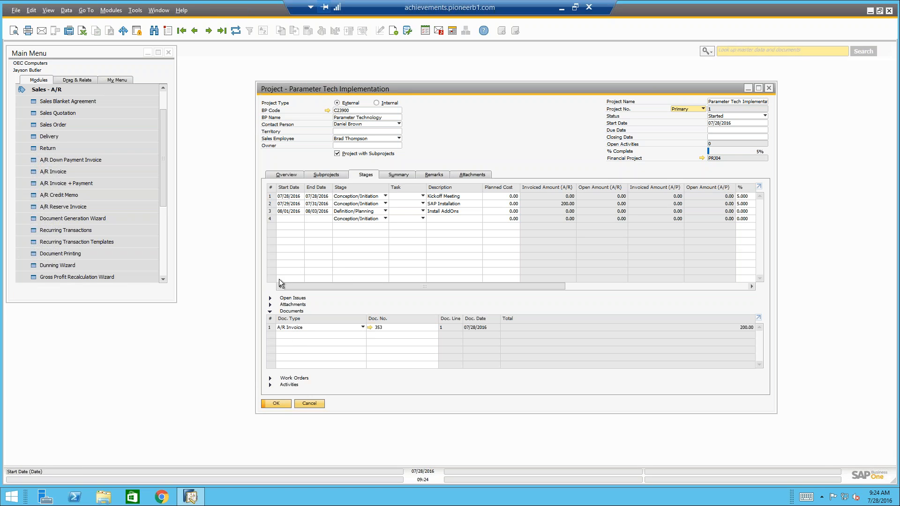
- Check the documents linked to the SAP Installation and Install AddOns stages, and review the project's summary and overview
left_click(272, 204)
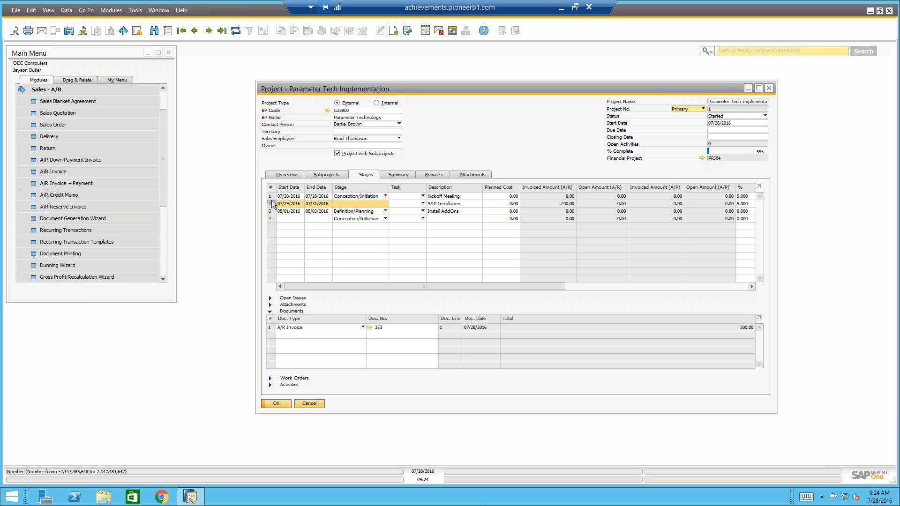
left_click(272, 211)
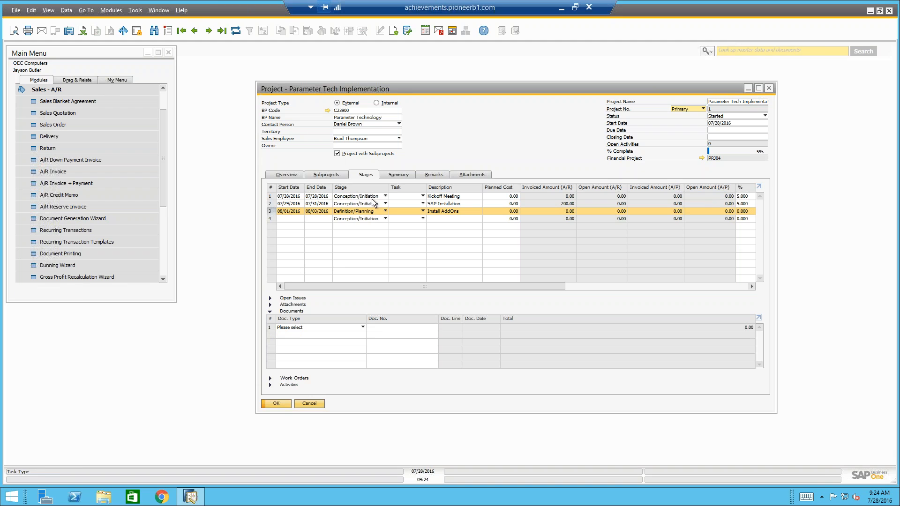
left_click(273, 203)
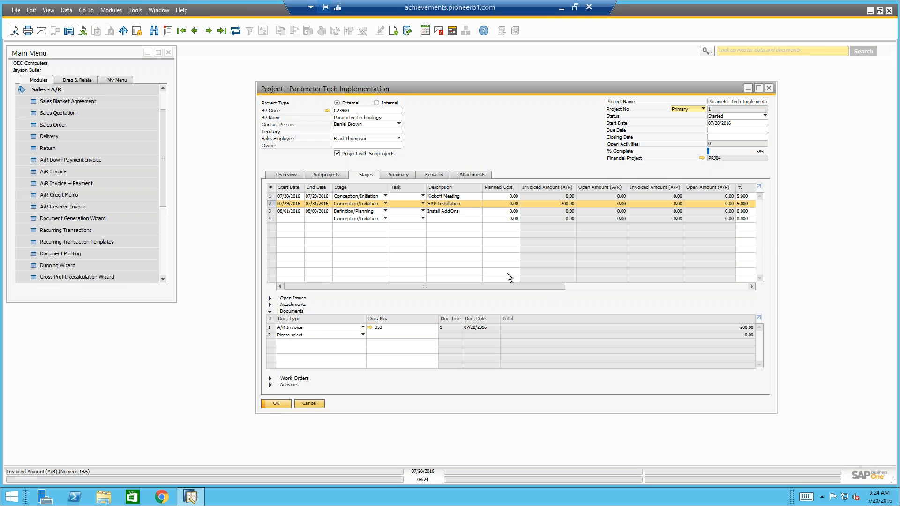
left_click(394, 175)
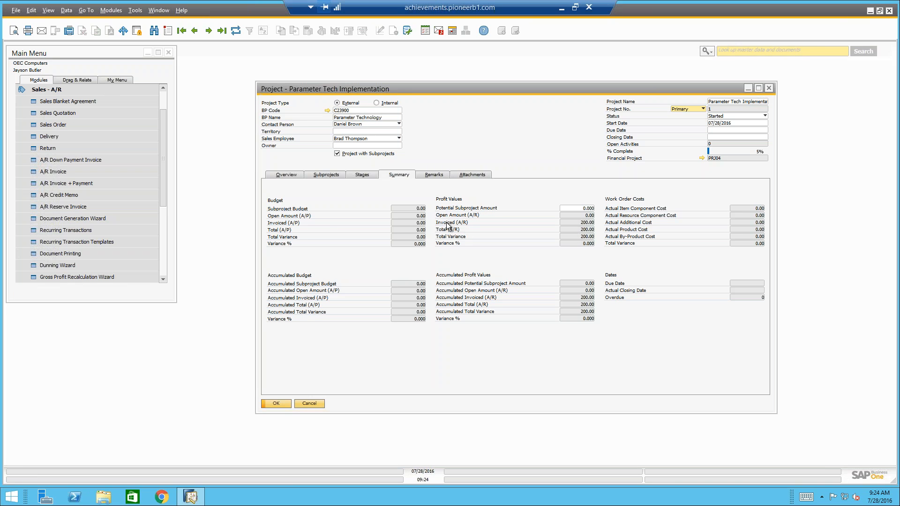
left_click(297, 174)
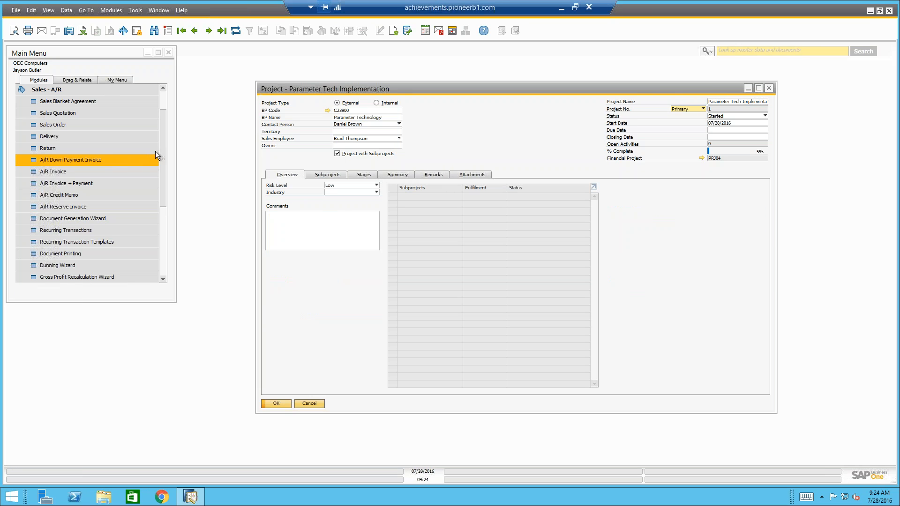
- Open a new employee time sheet and check the list of employees and the department options
left_click_drag(165, 142, 162, 247)
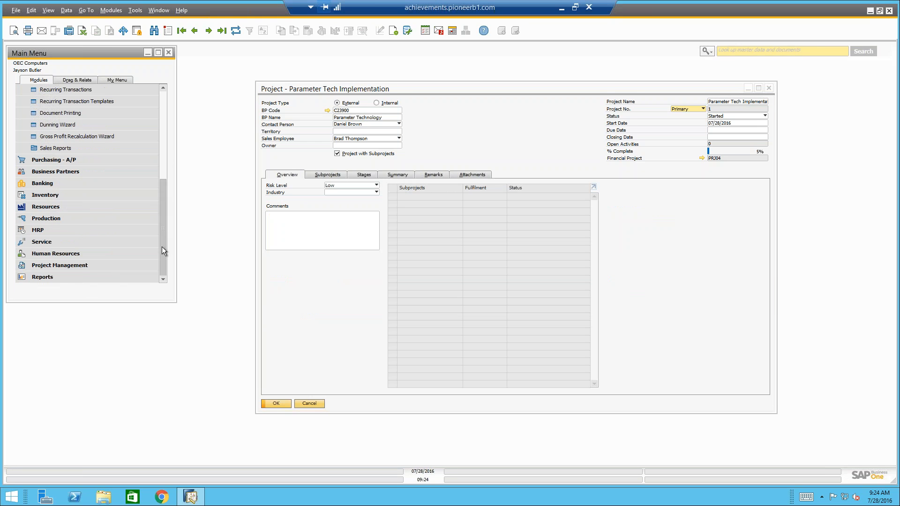
left_click(100, 252)
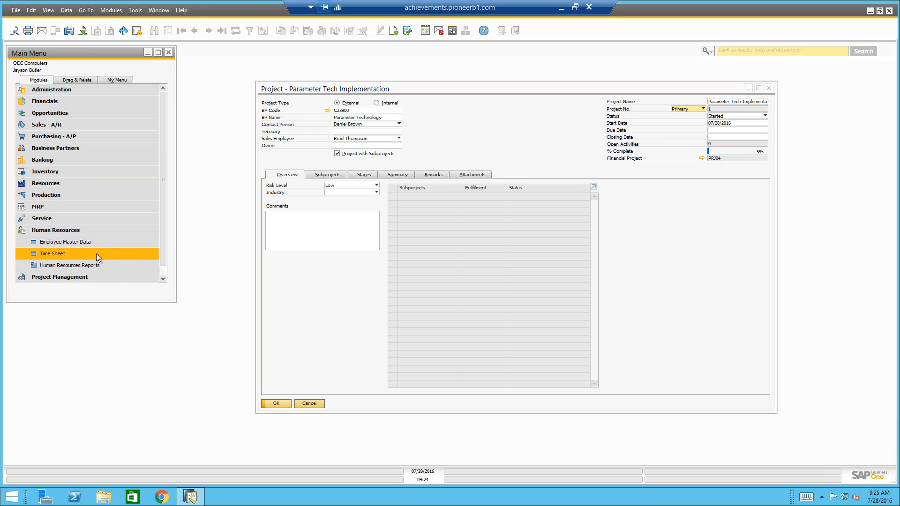
left_click(96, 254)
mouse_move(339, 135)
left_mouse_down()
mouse_move(347, 144)
mouse_move(308, 160)
mouse_move(301, 142)
mouse_move(313, 95)
mouse_move(322, 135)
left_mouse_up()
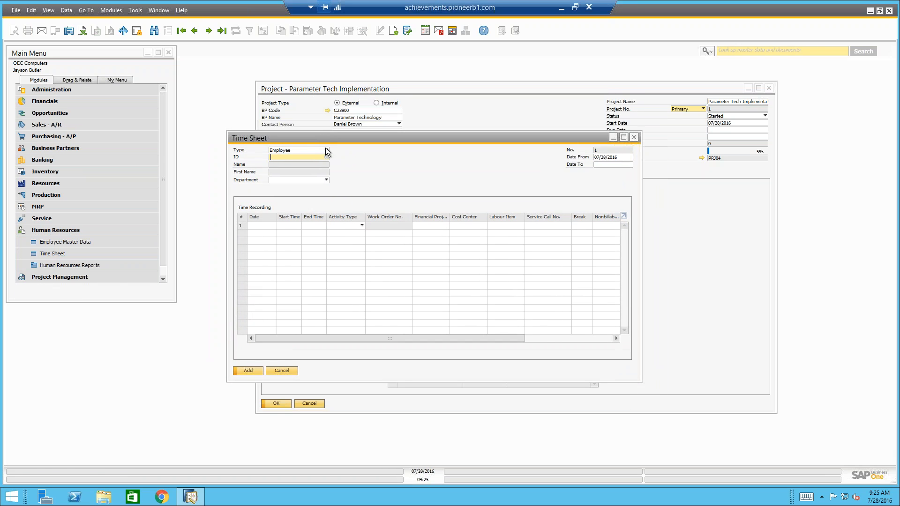
left_click(326, 156)
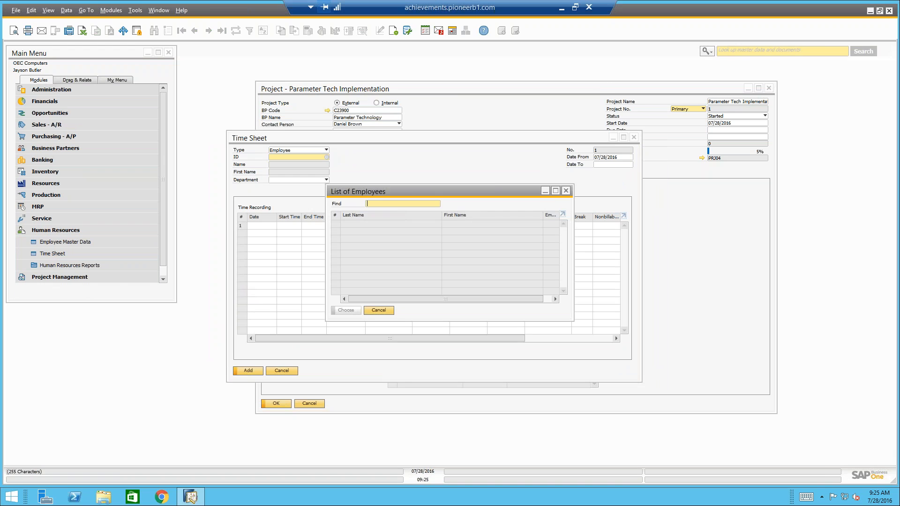
left_click(566, 191)
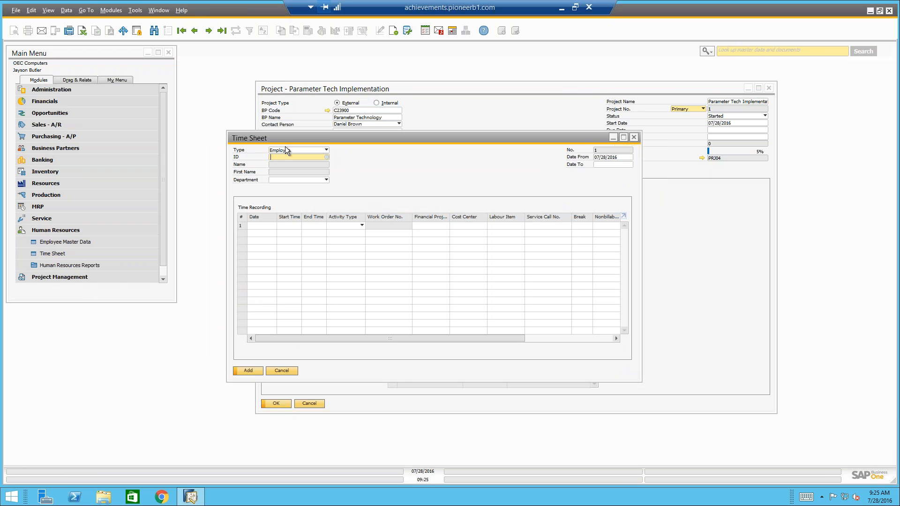
left_click(327, 157)
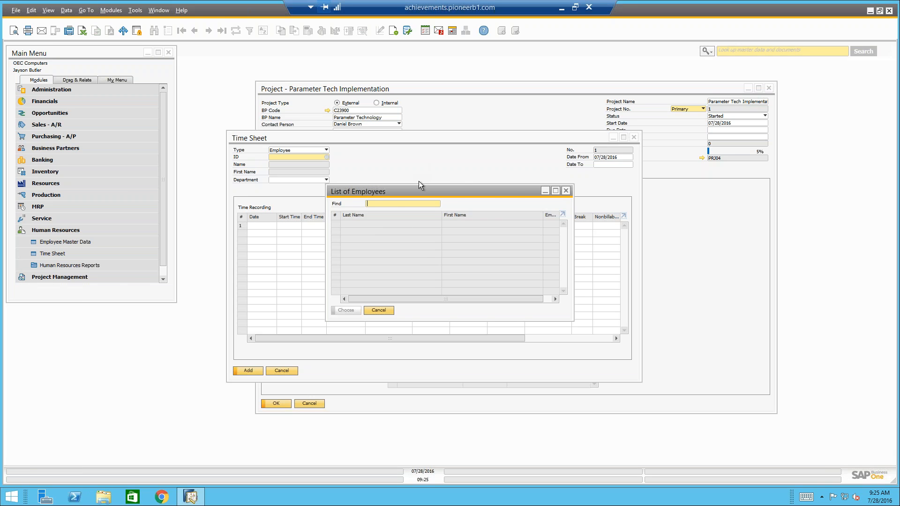
left_click(566, 191)
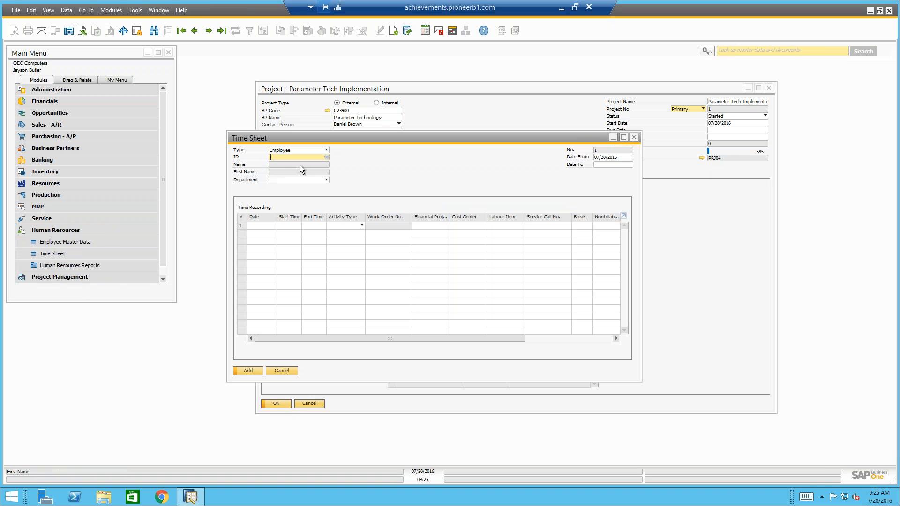
left_click(291, 179)
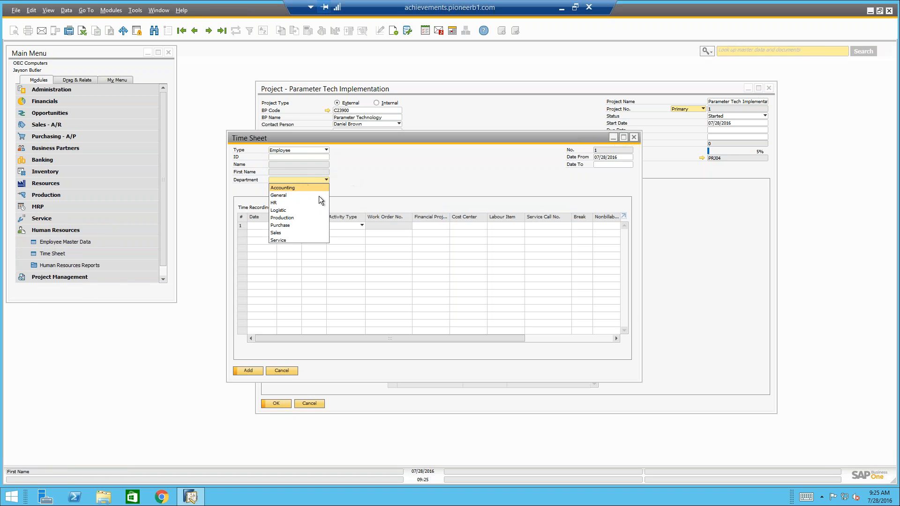
left_click(362, 175)
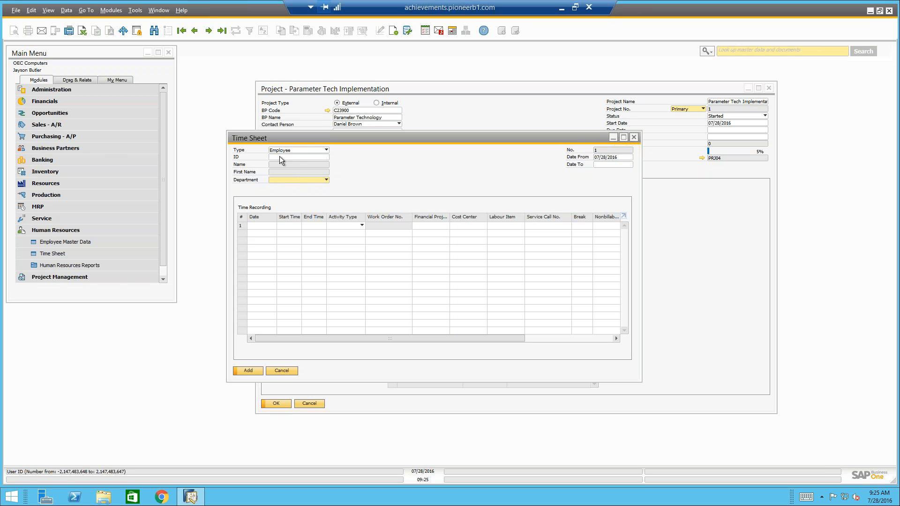
- Record a time sheet line dated 07/28/2016 with start time 08:00 and end time 12:00
left_click(259, 226)
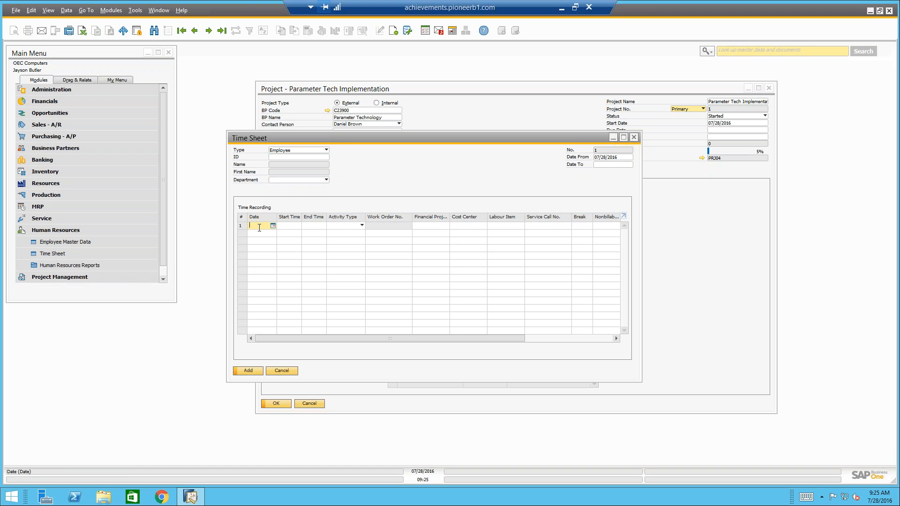
type("28")
key("Tab")
type("28")
key("Tab")
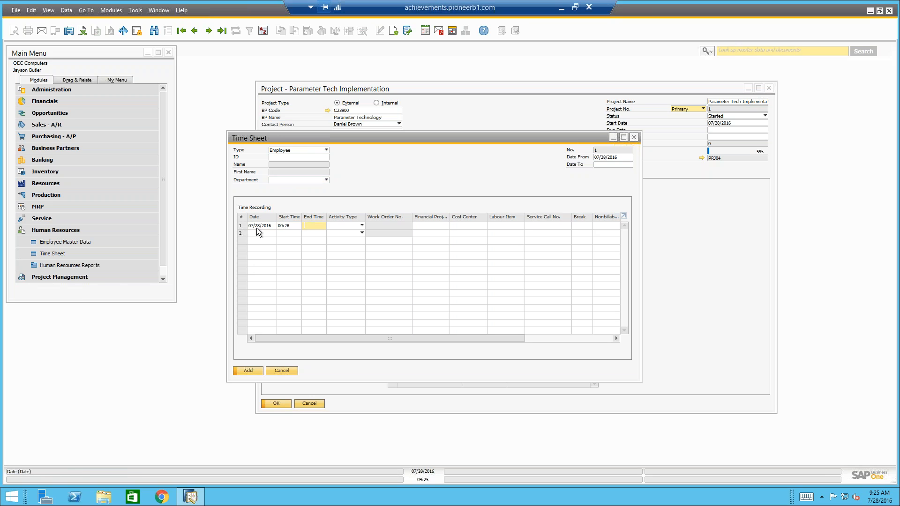
left_click(282, 226)
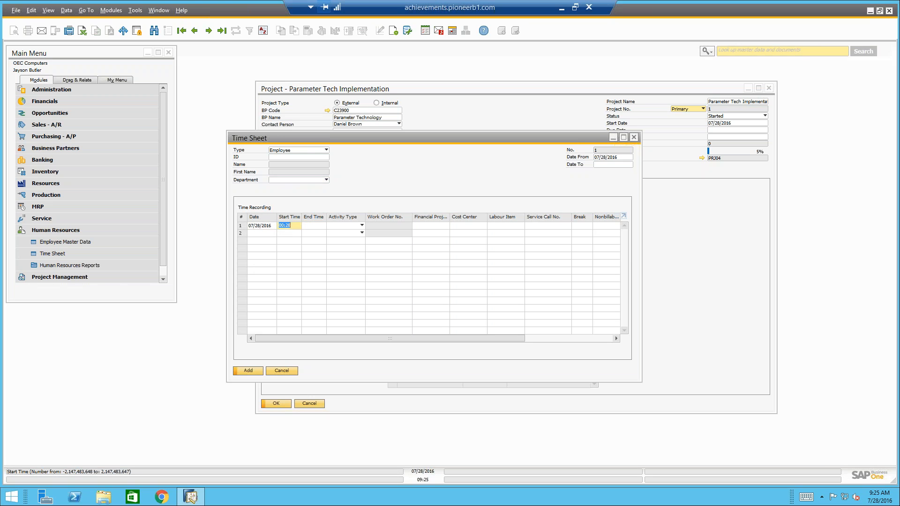
type("8:00")
key("Tab")
type("12:00")
key("Tab")
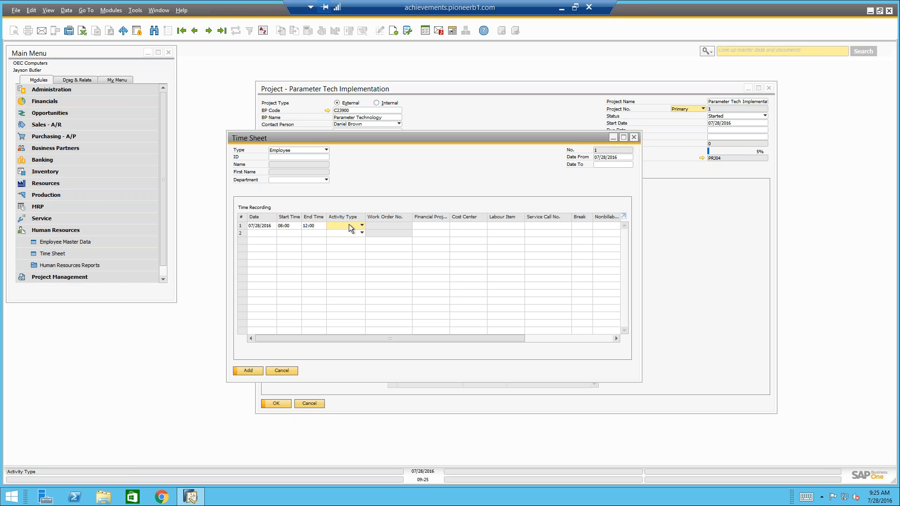
- Add Development and Consulting as activity types in the project management setup
left_click(40, 91)
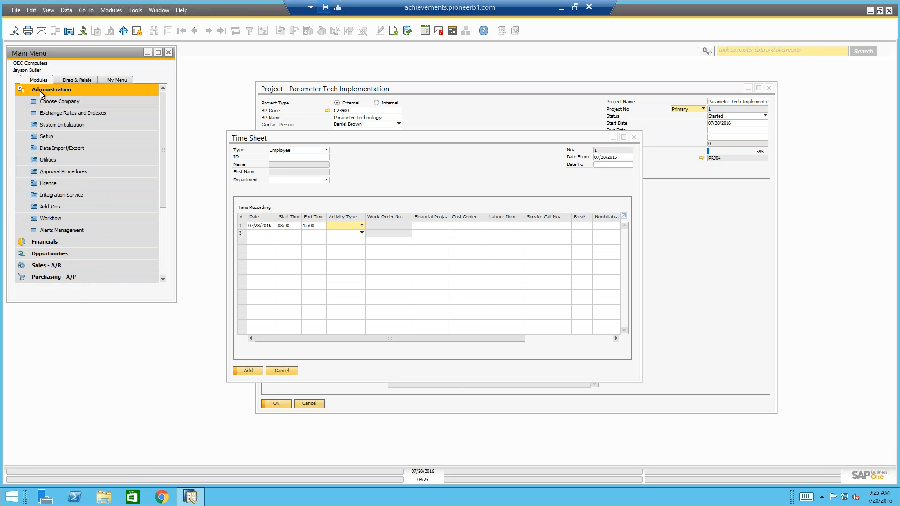
left_click(43, 140)
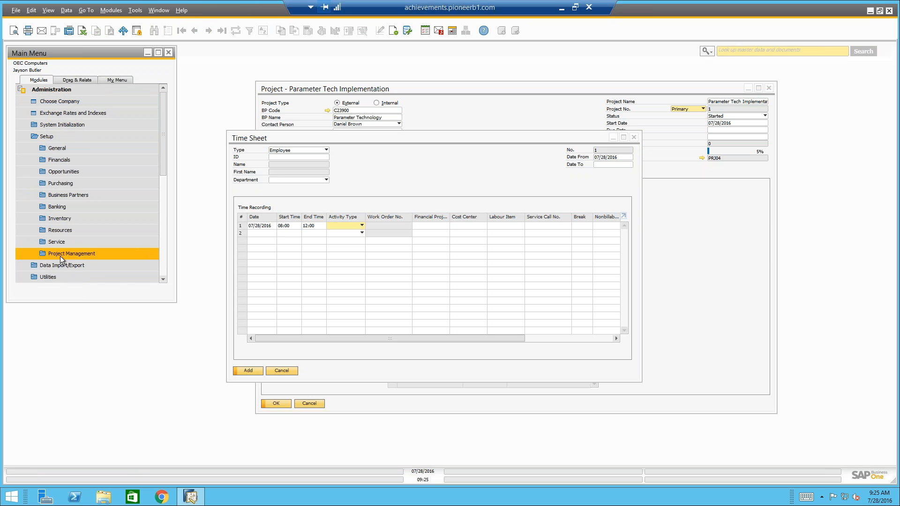
left_click(65, 256)
left_click(75, 276)
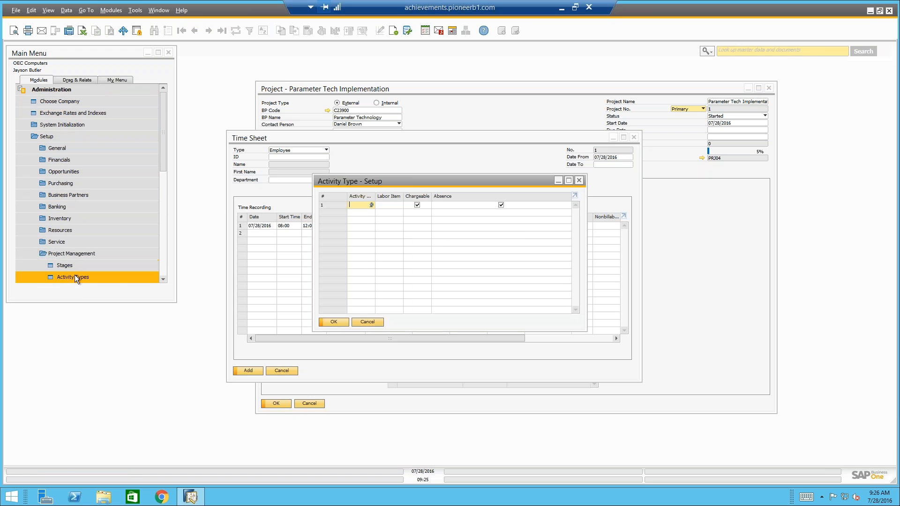
left_click_drag(361, 187, 472, 172)
type("Development")
key("Tab")
left_click(475, 197)
type("Consulting")
left_click(498, 197)
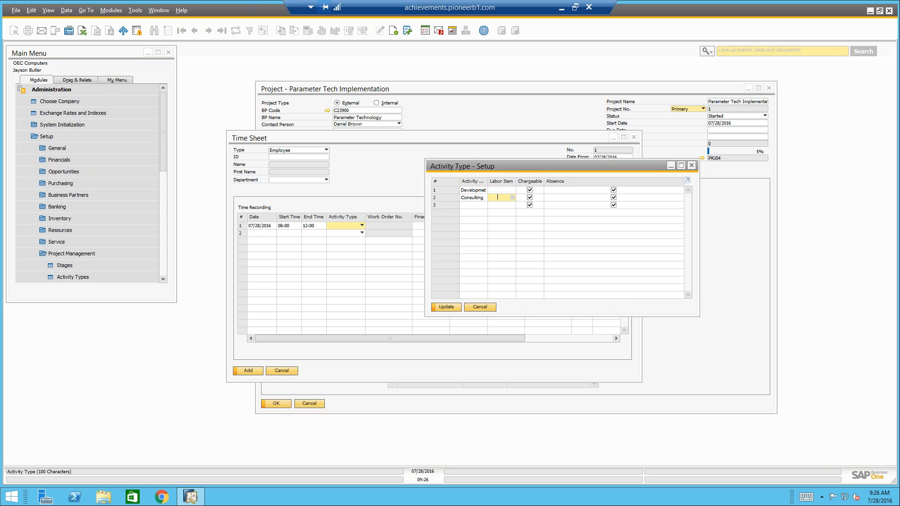
- Assign labor item L10001 to Development and LB0002 to Consulting, then save and close the activity type setup
left_click(505, 192)
left_click(512, 191)
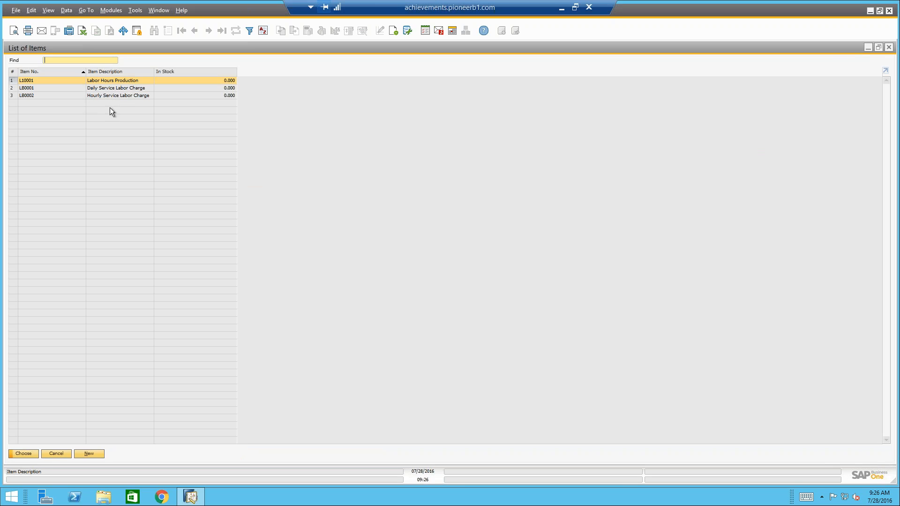
double_click(106, 81)
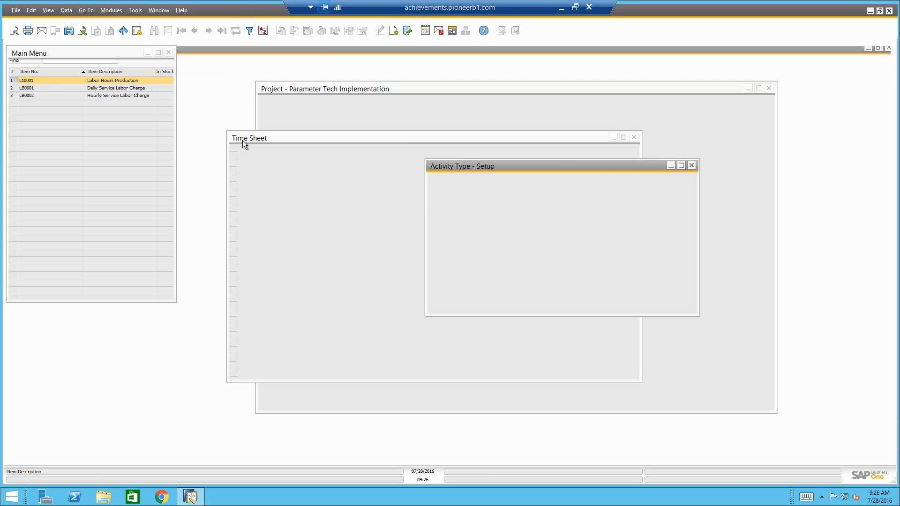
left_click(512, 197)
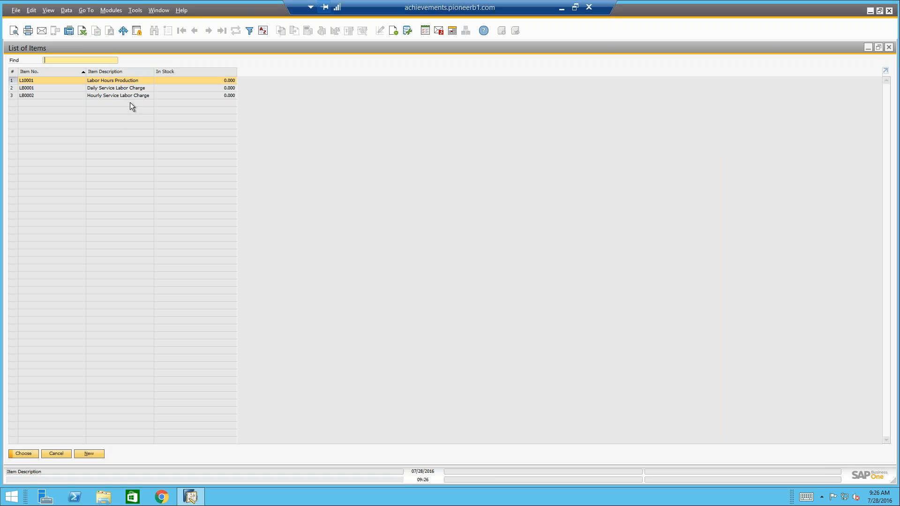
double_click(96, 95)
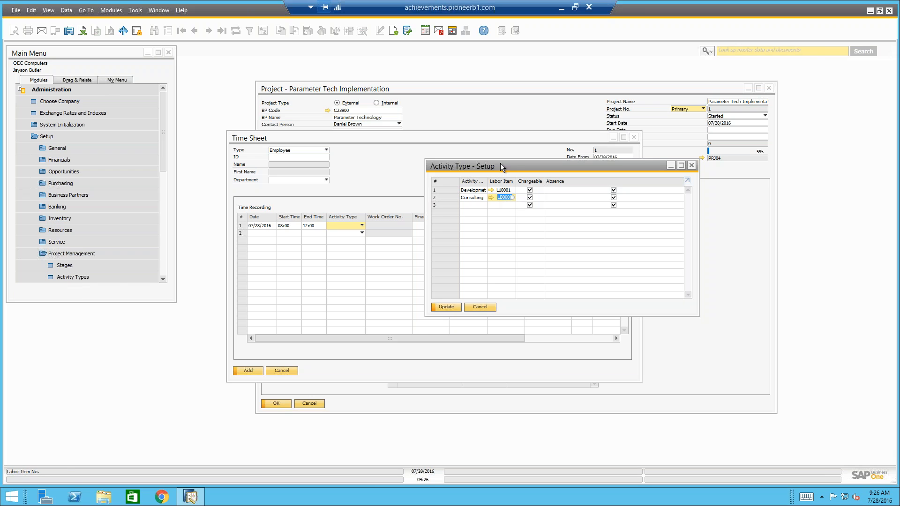
left_click(440, 308)
left_click(445, 306)
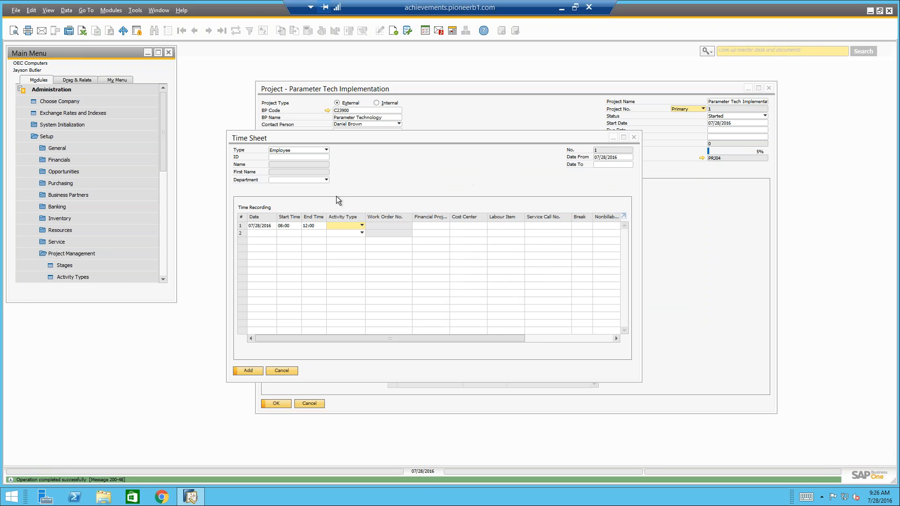
- Discard the open time sheet and start a new one
left_click(342, 223)
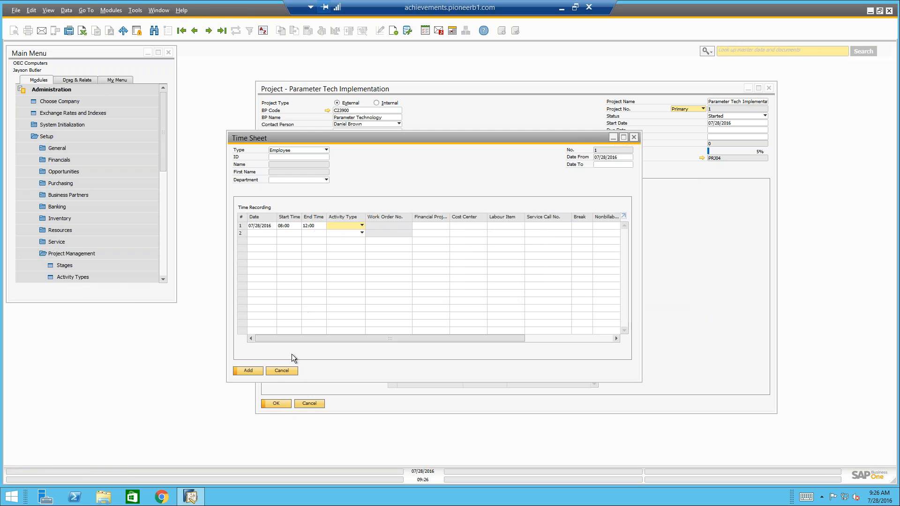
left_click(285, 371)
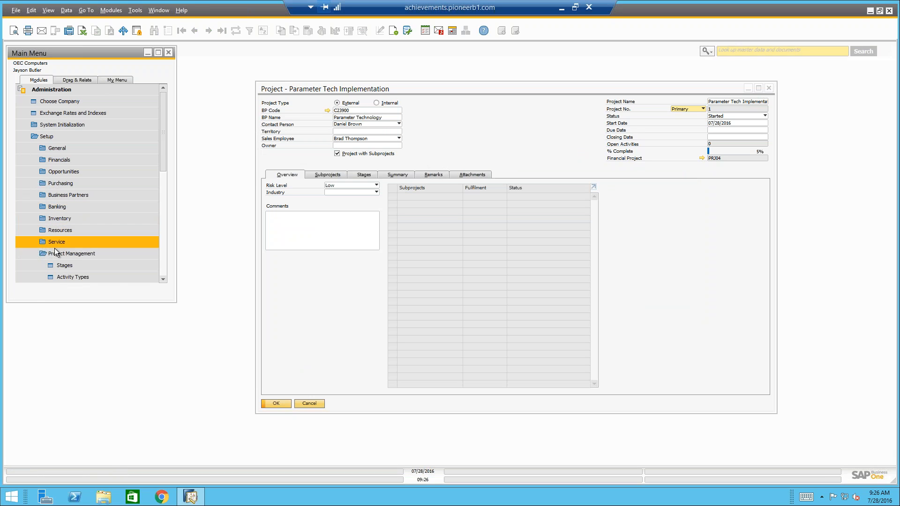
left_click_drag(164, 128, 172, 296)
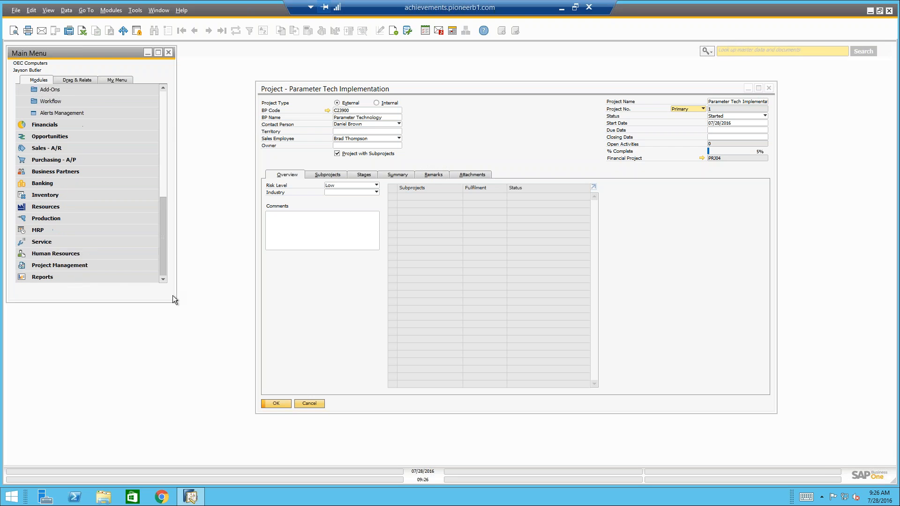
left_click(53, 253)
left_click(52, 253)
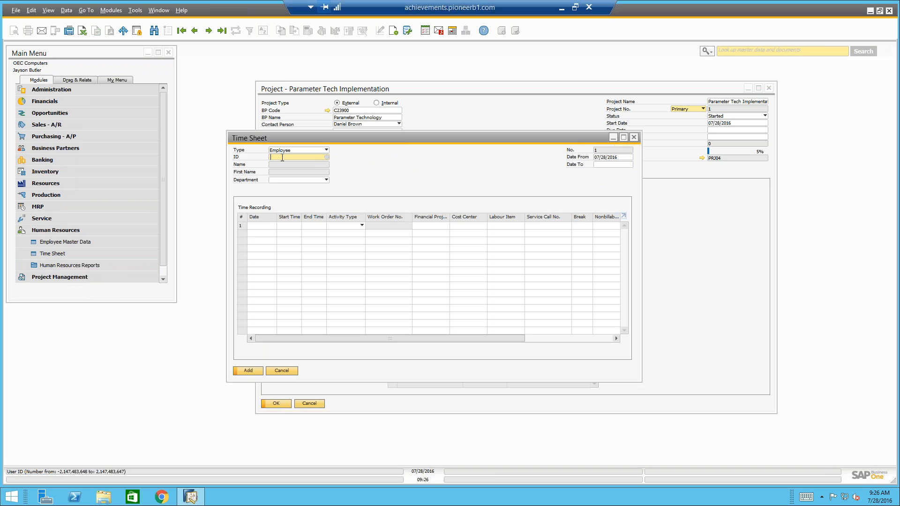
- Record a time sheet line for 07/28/2016 from 08:00 to 10:00 with activity type Consulting
left_click(266, 226)
type("28")
key("Tab")
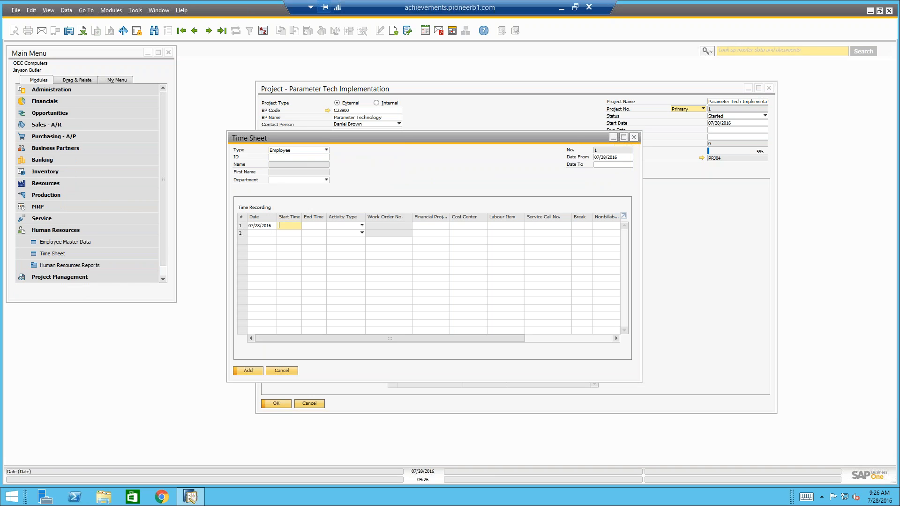
type("28")
key("Tab")
type("10:00")
key("Tab")
left_click(356, 225)
left_click(349, 241)
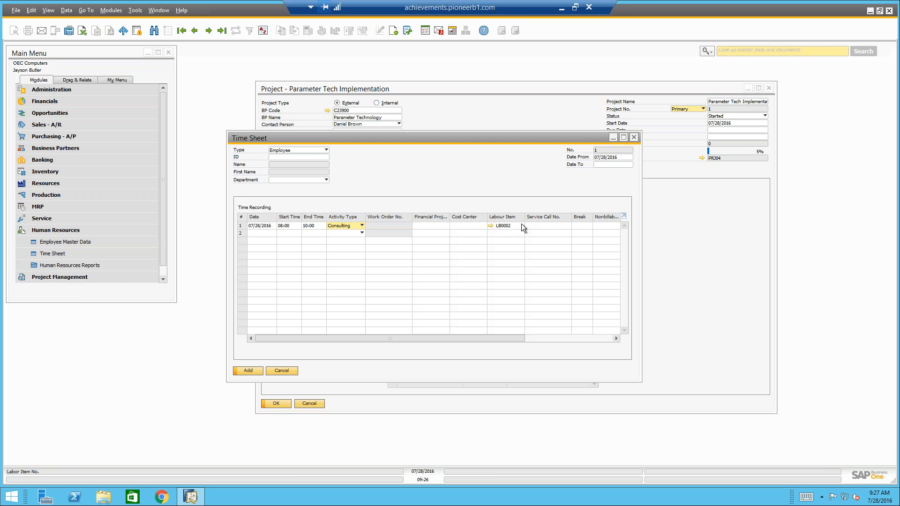
- Assign financial project PRJ04 (Parameter Implementation) to the Consulting time line
left_click(436, 225)
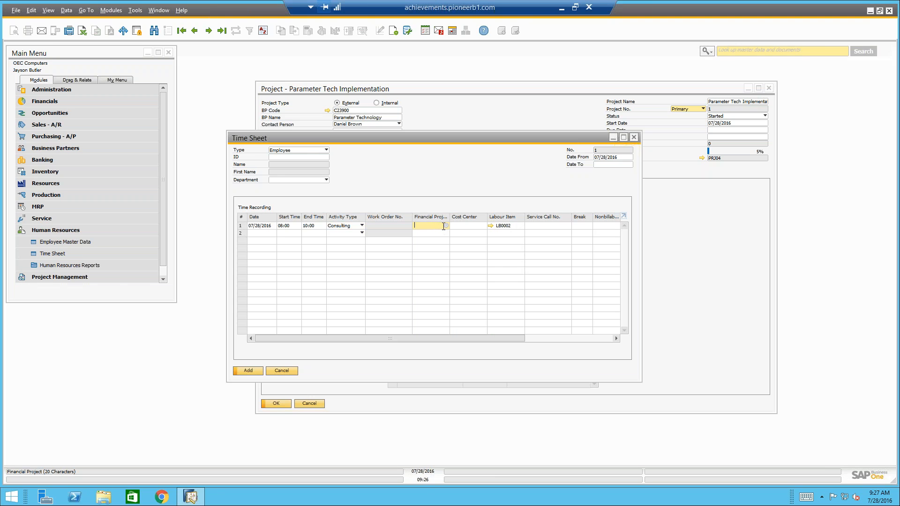
key("Tab")
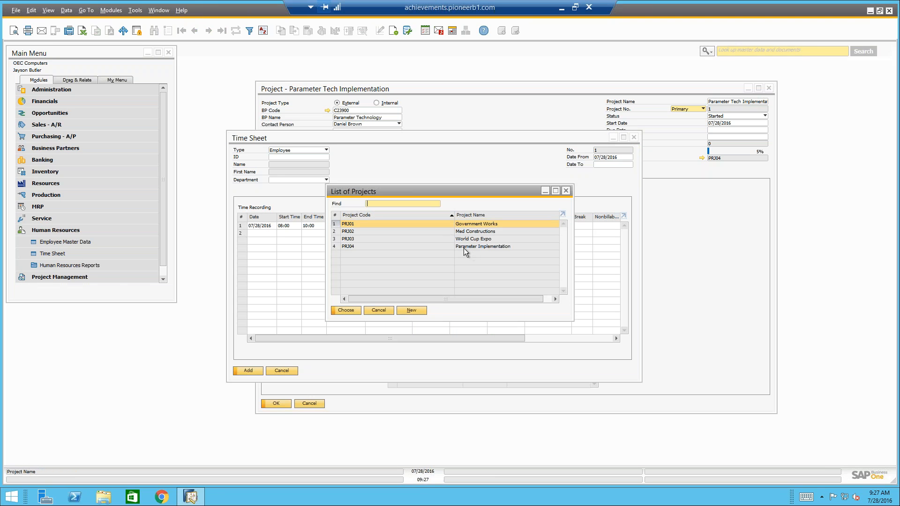
double_click(463, 248)
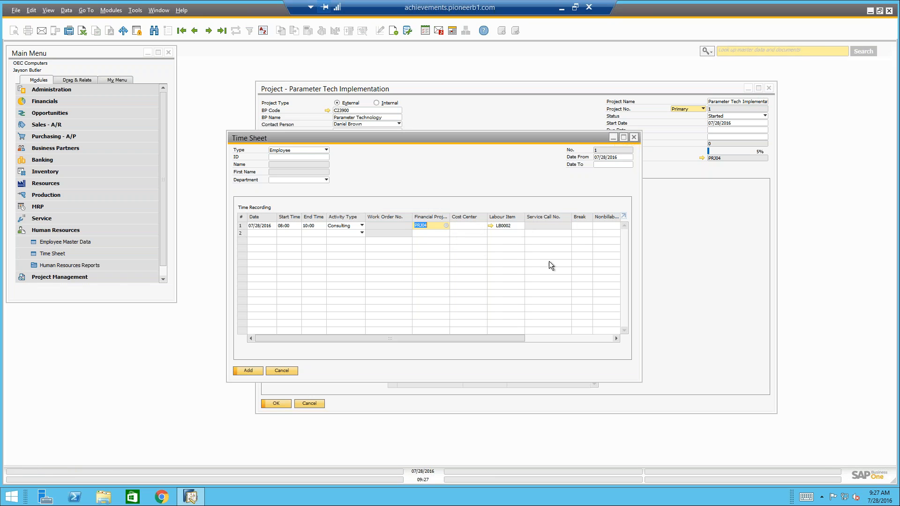
- Set the nonbillable time of the Consulting line to 01:00 and review its effective and billable time
left_click_drag(471, 335, 581, 321)
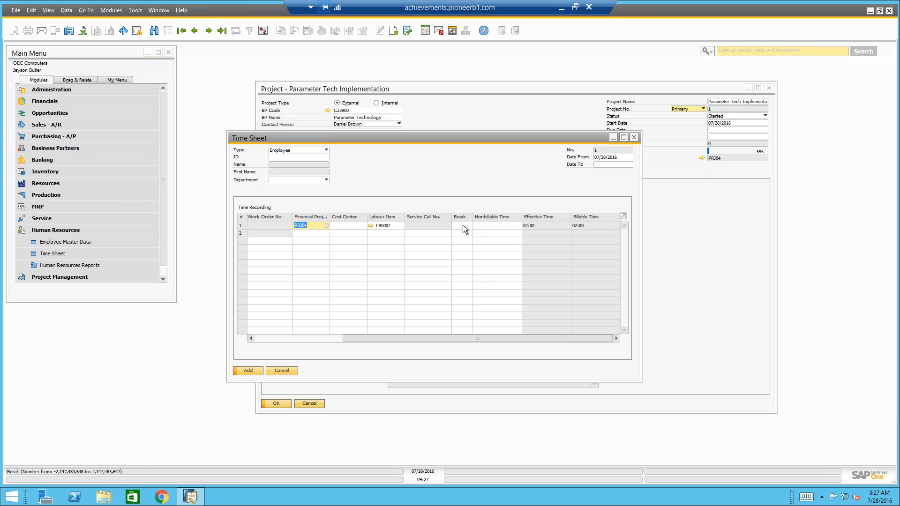
left_click(492, 226)
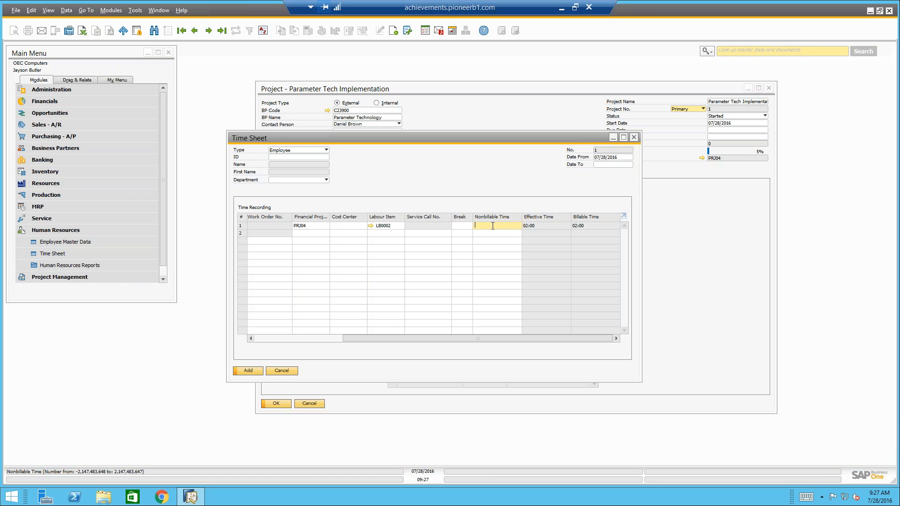
key("Tab")
left_click_drag(466, 338, 579, 313)
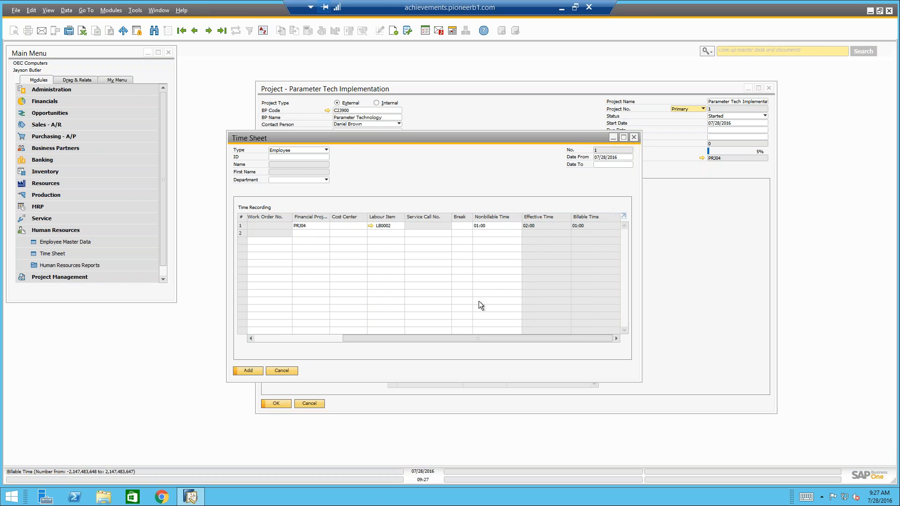
left_click_drag(474, 339, 331, 330)
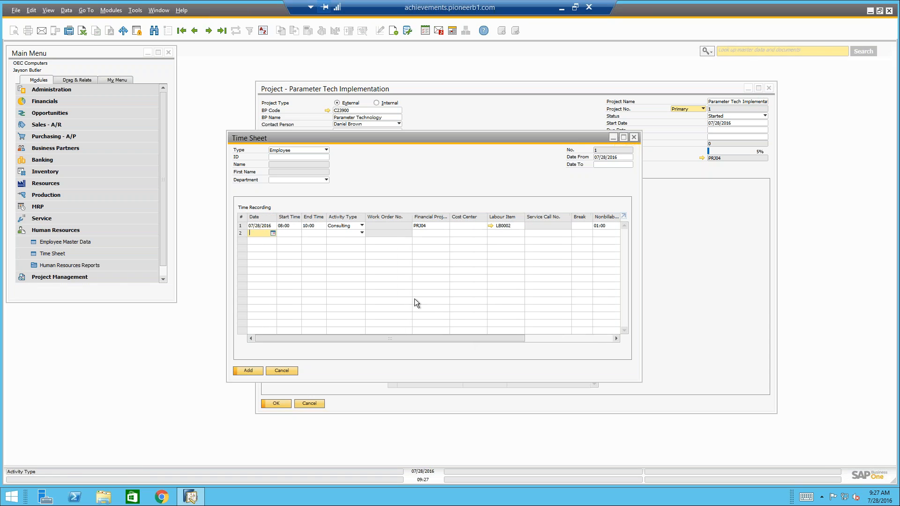
- Set the time sheet's end date to 07/28/2016 and try to add the time sheet
left_click(602, 164)
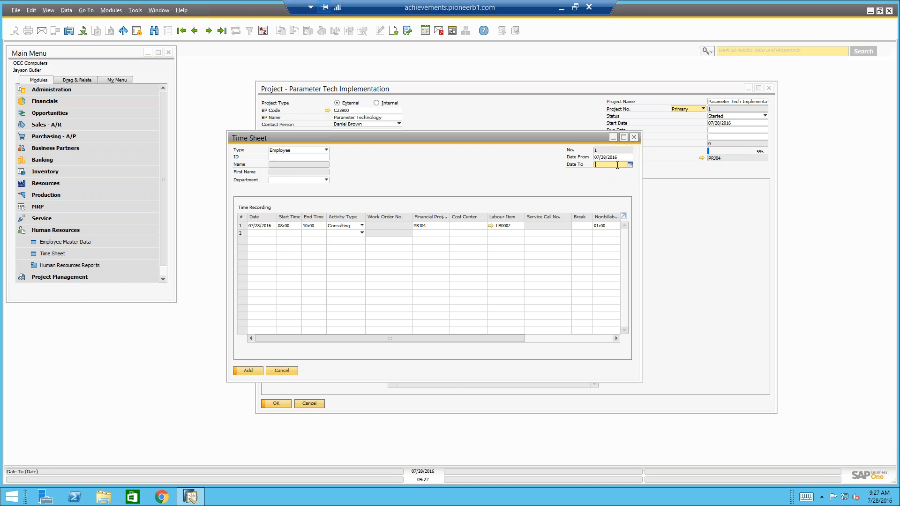
type("28")
key("Tab")
left_click(252, 369)
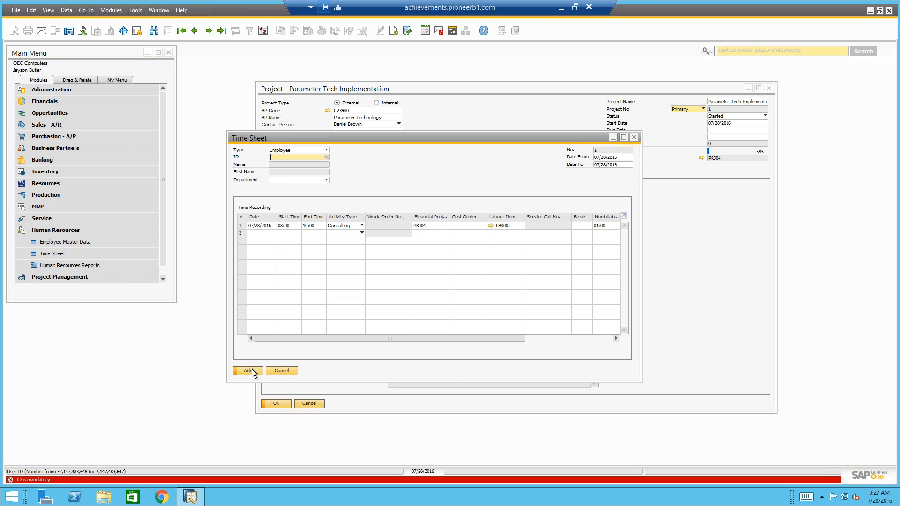
- Look up available employees for the time sheet's ID without choosing one, and close the time sheet without saving the changes
left_click(327, 157)
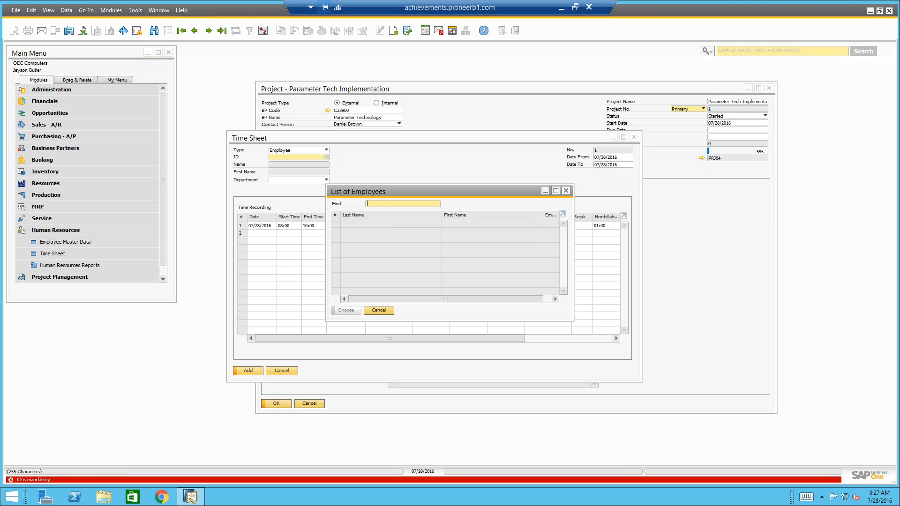
left_click(378, 310)
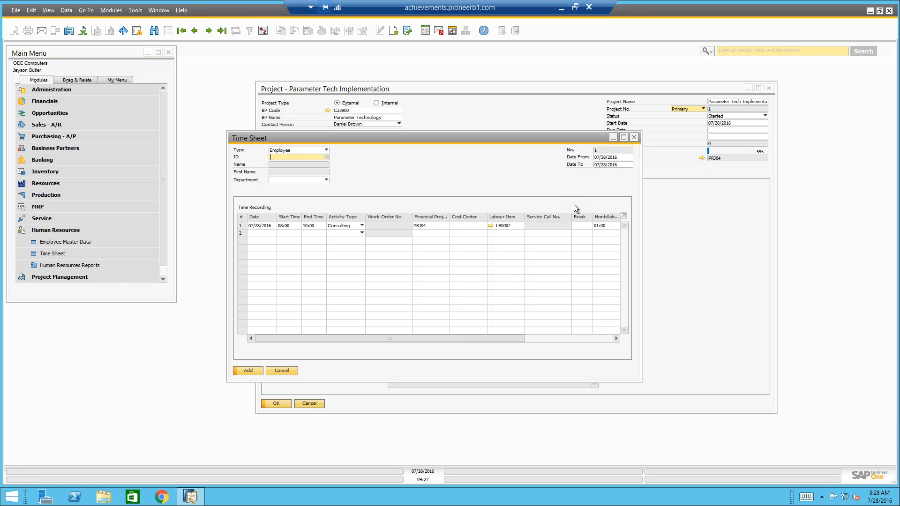
left_click_drag(454, 339, 504, 330)
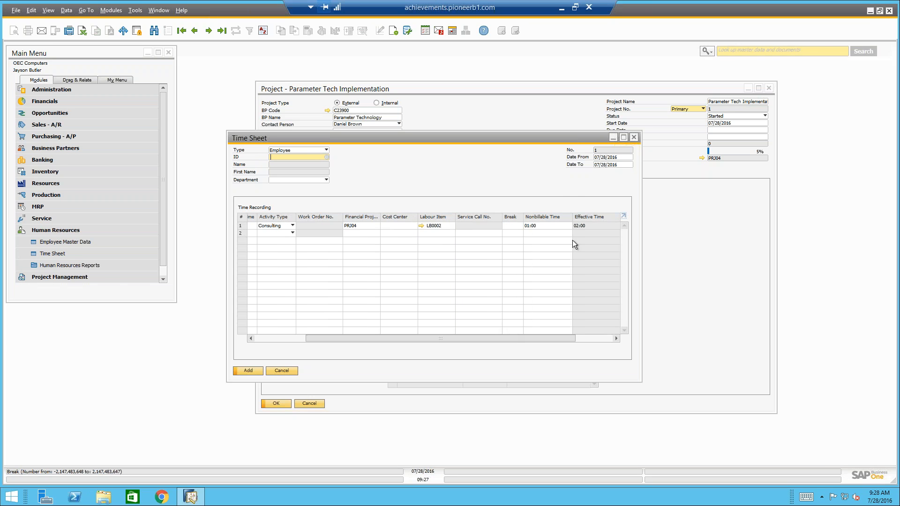
left_click(635, 137)
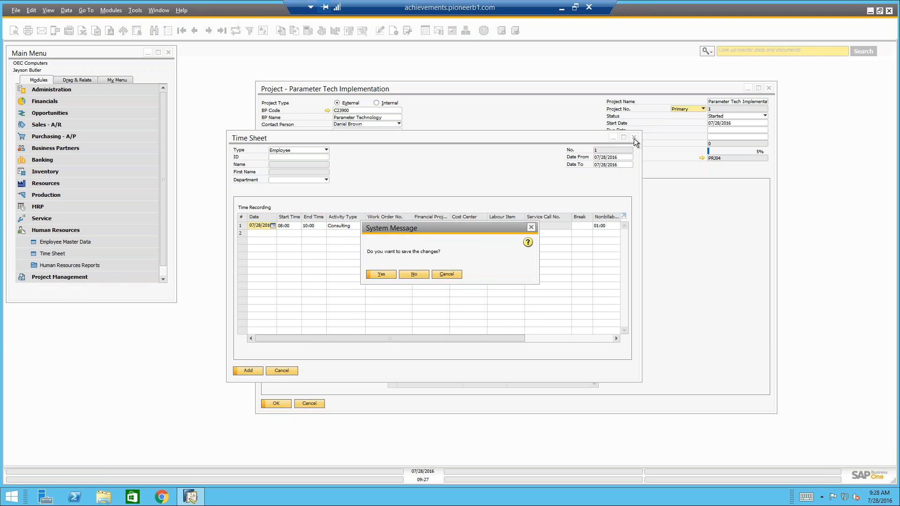
left_click(413, 274)
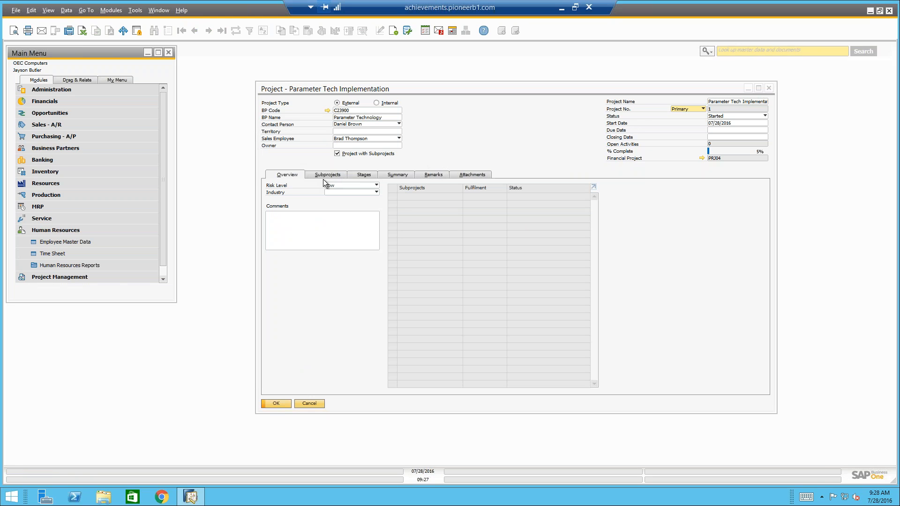